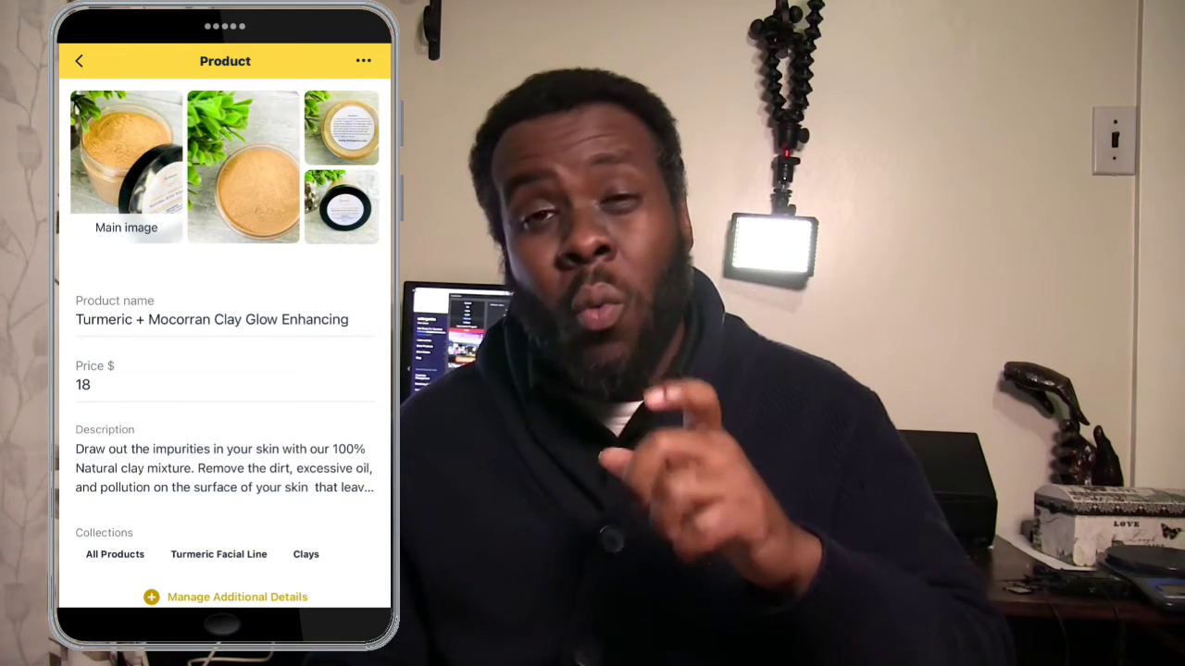
- Open the product's Manage Inventory and Shipping details and select the Weight (lb) field
scroll(225, 371, down, 2)
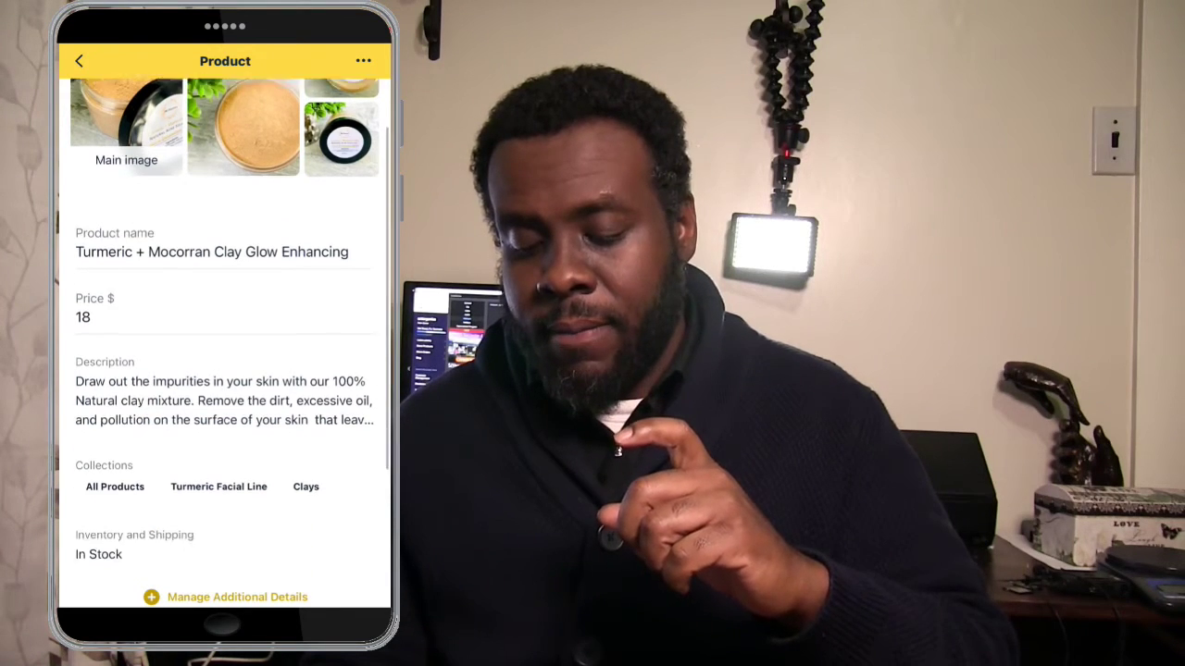
scroll(225, 370, down, 1)
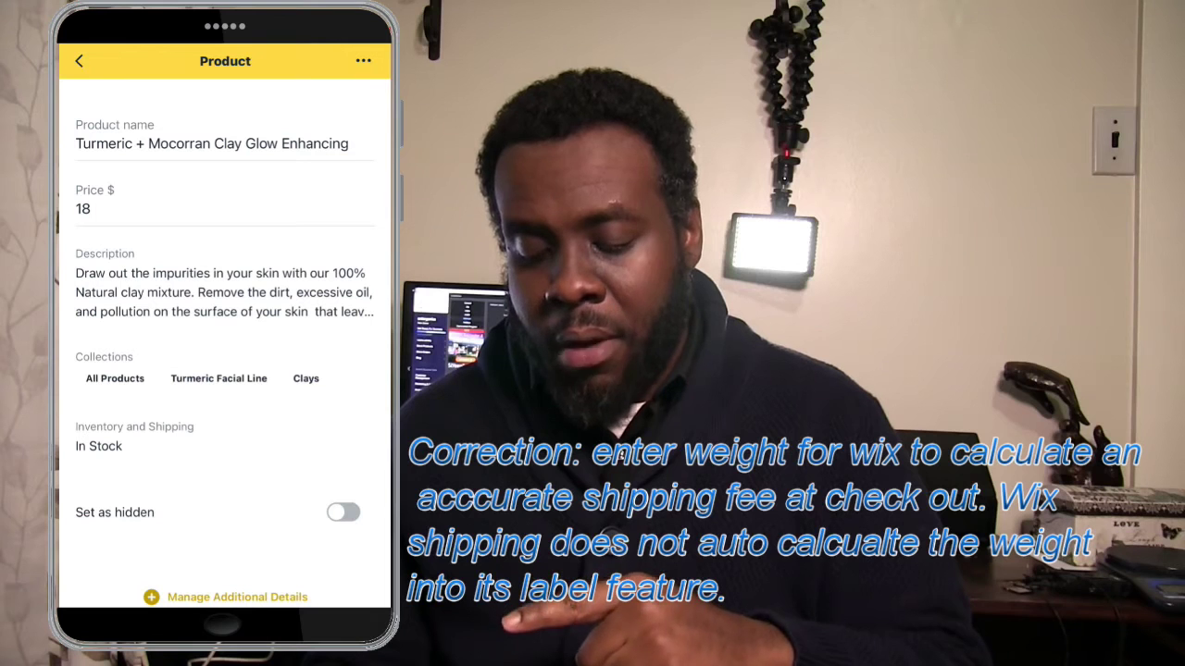
click(237, 597)
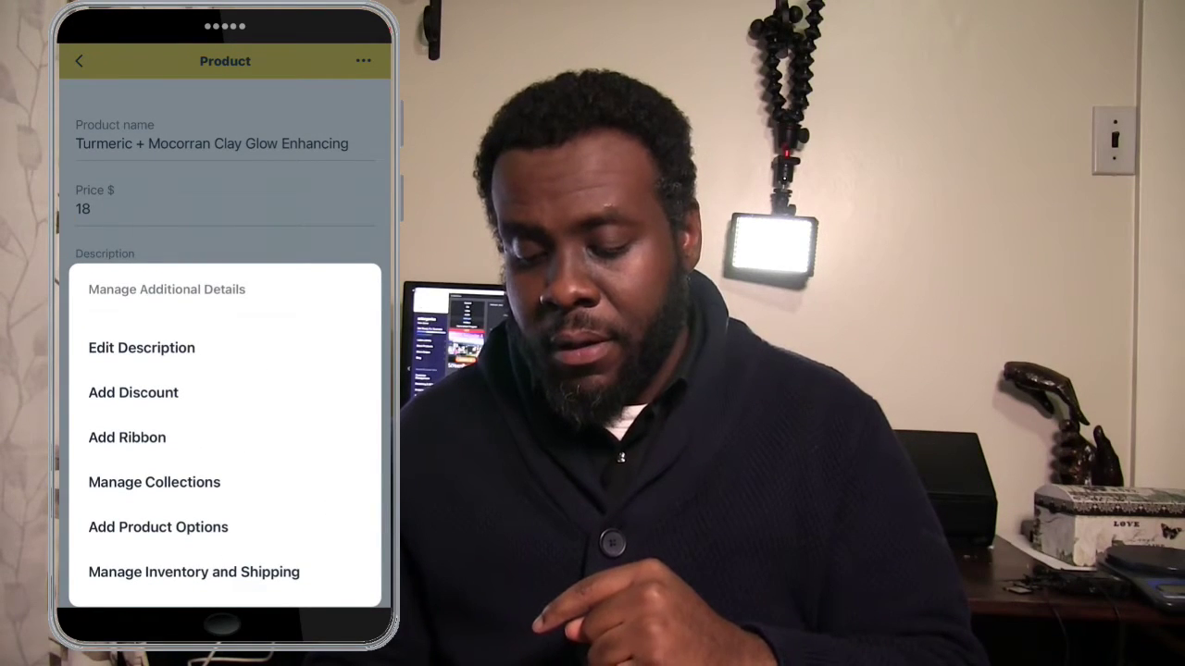
click(193, 572)
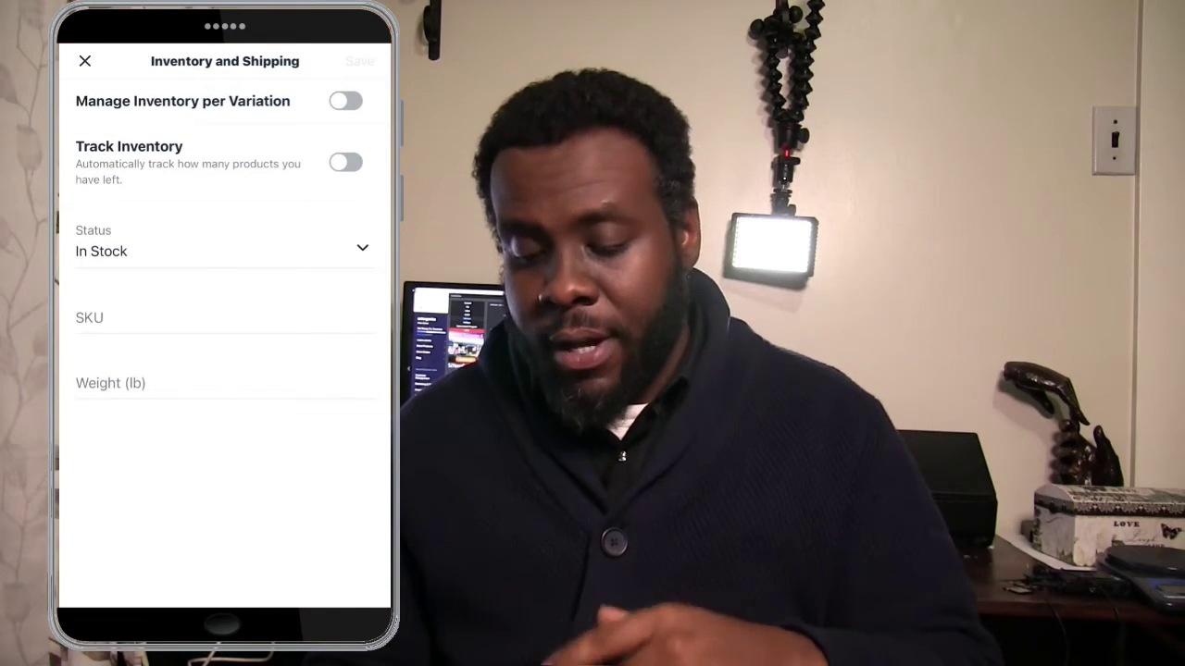
click(185, 382)
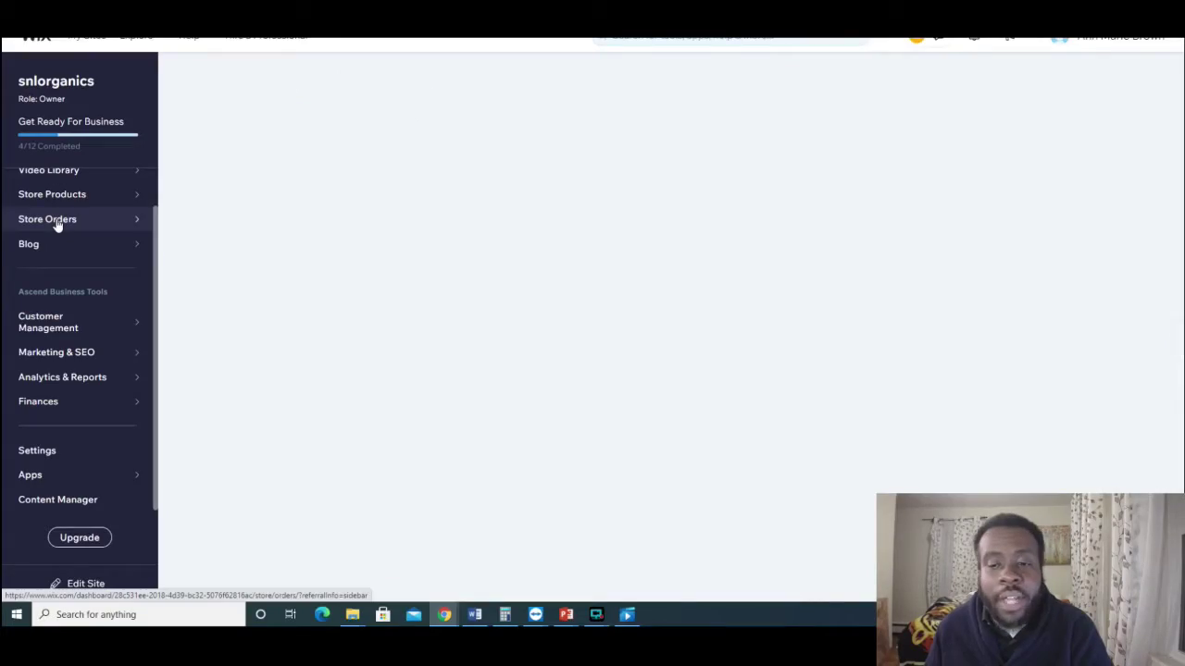
- Go to Store Orders and start a shipping label for order #12208
click(57, 223)
mouse_move(58, 224)
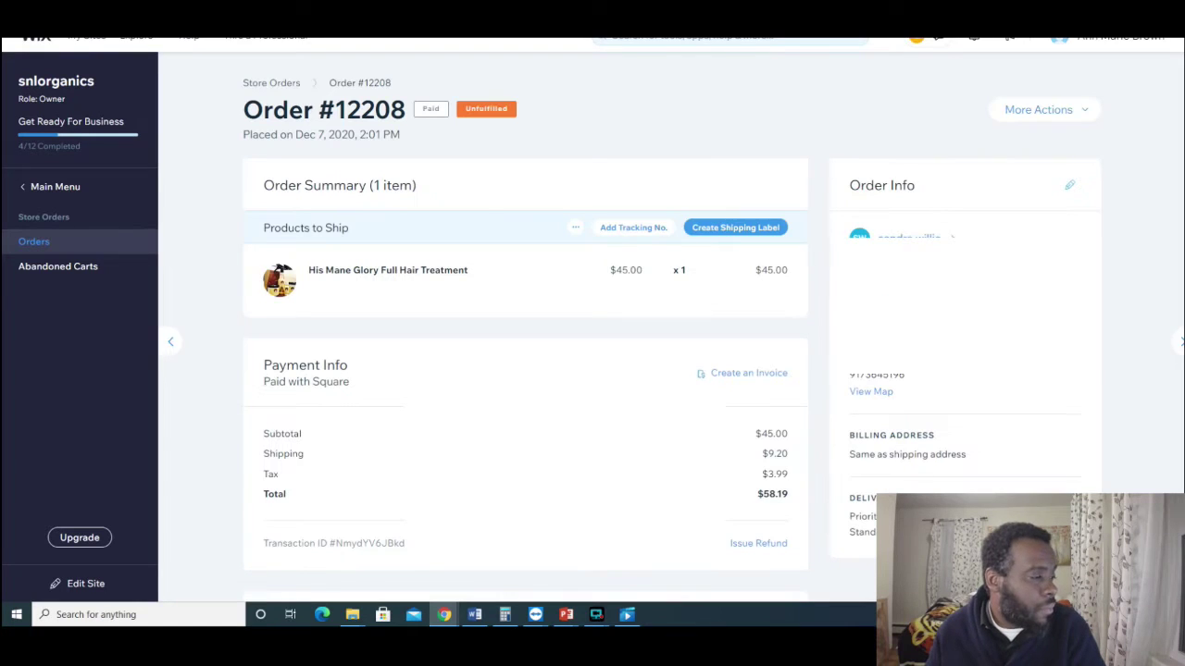
click(720, 229)
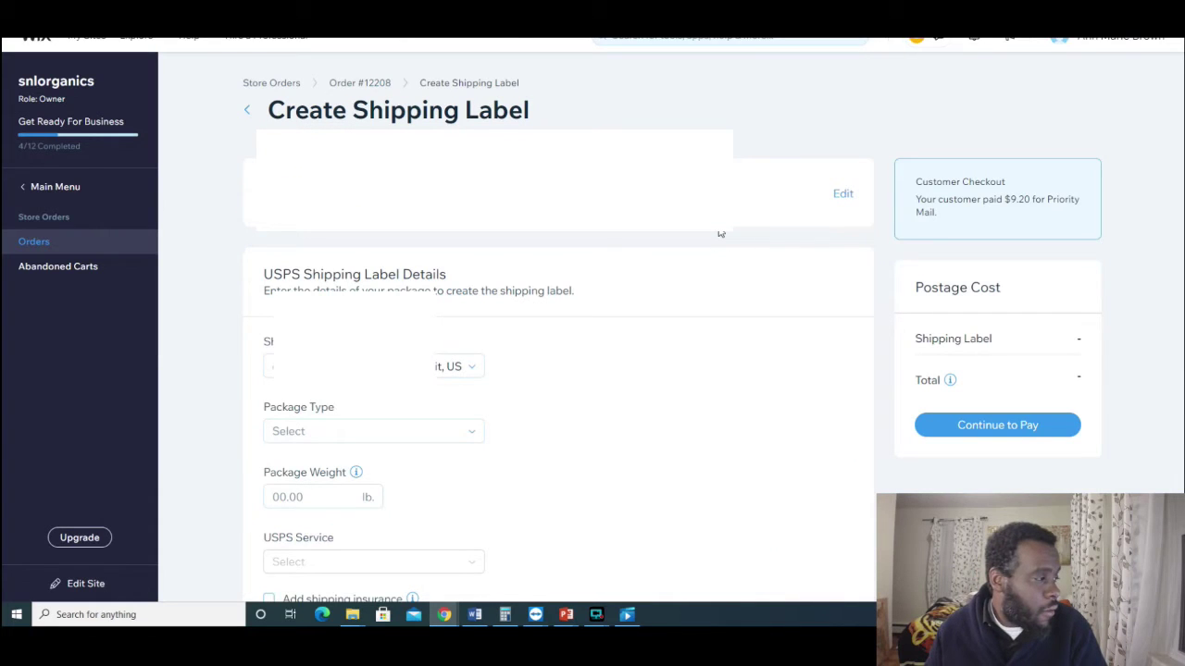
- Set order #12208's label to a Medium Box weighing 2 lb, then return to the order page
scroll(583, 304, down, 1)
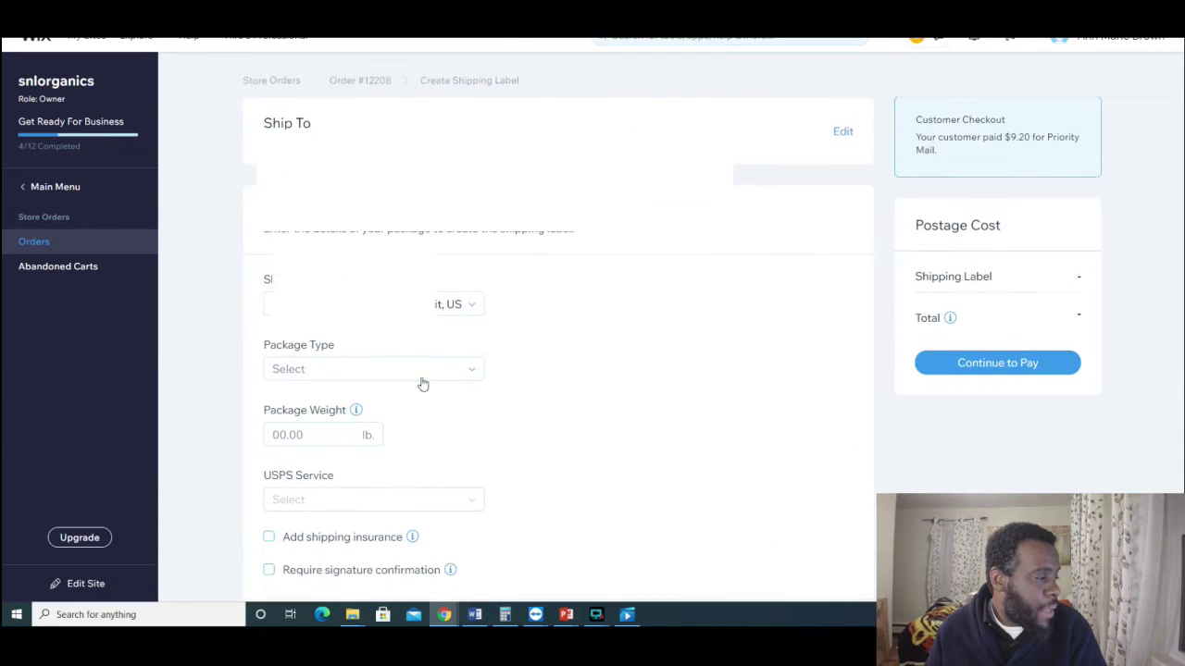
click(469, 371)
scroll(451, 398, down, 3)
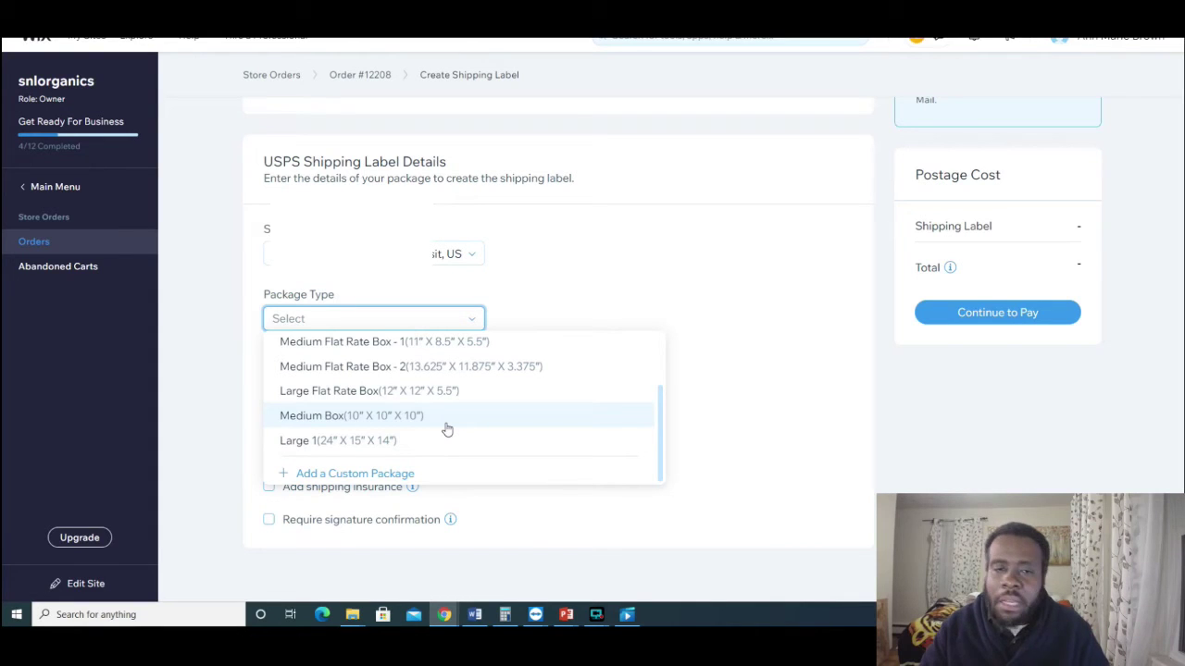
click(447, 428)
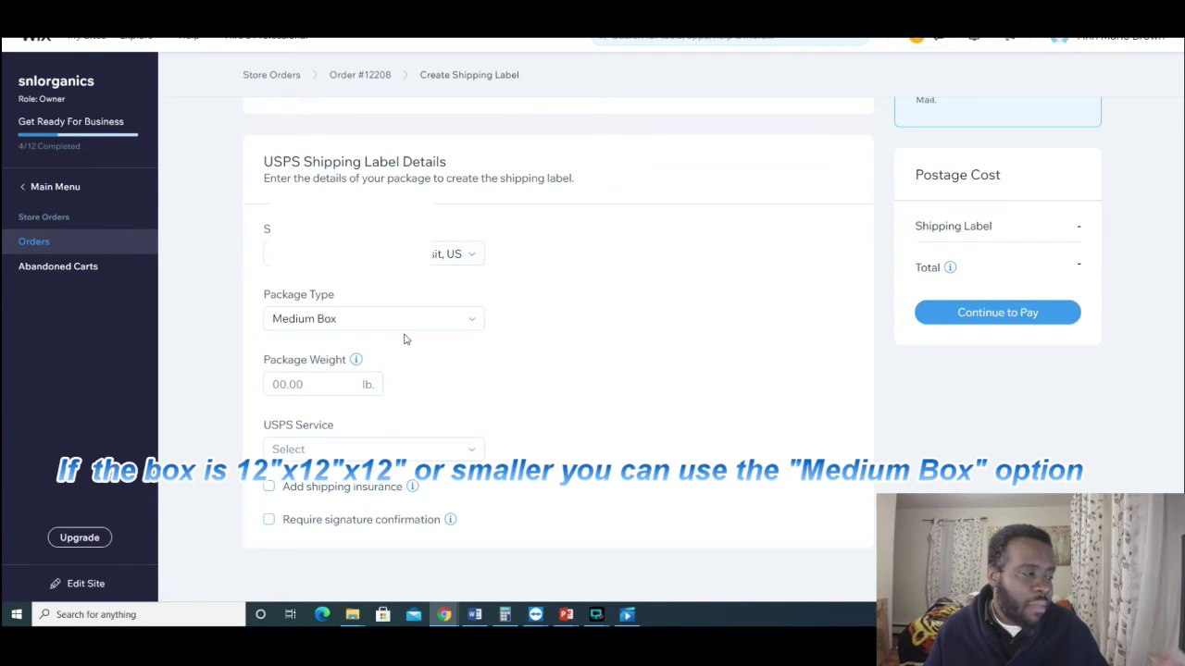
click(325, 388)
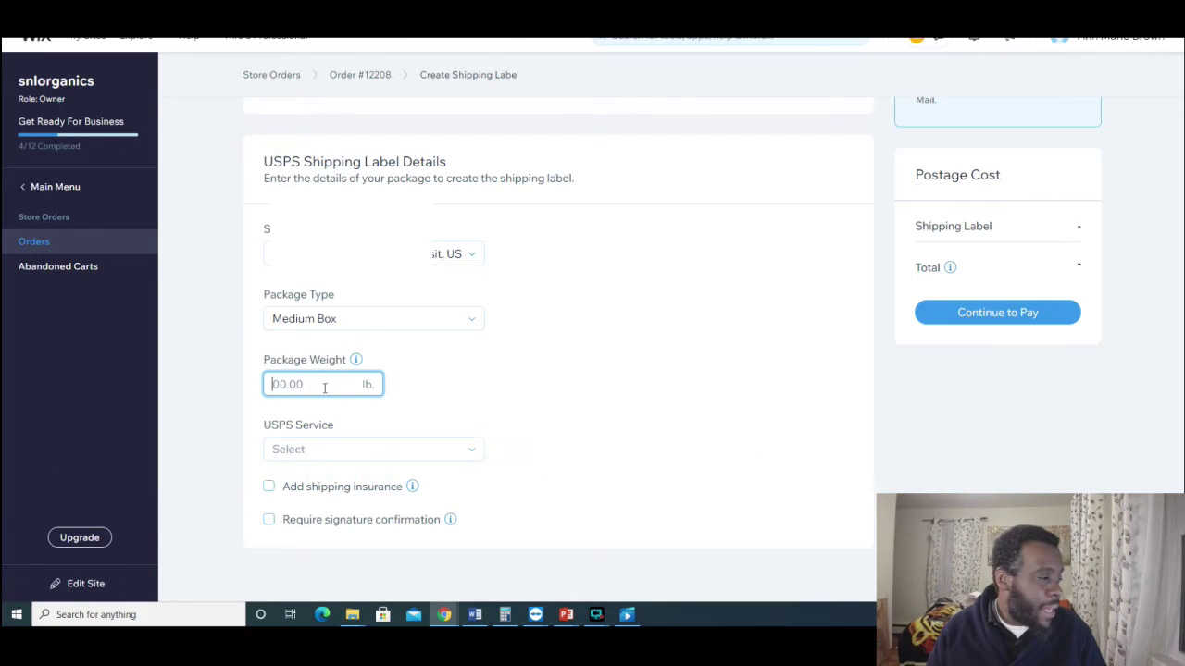
text(2)
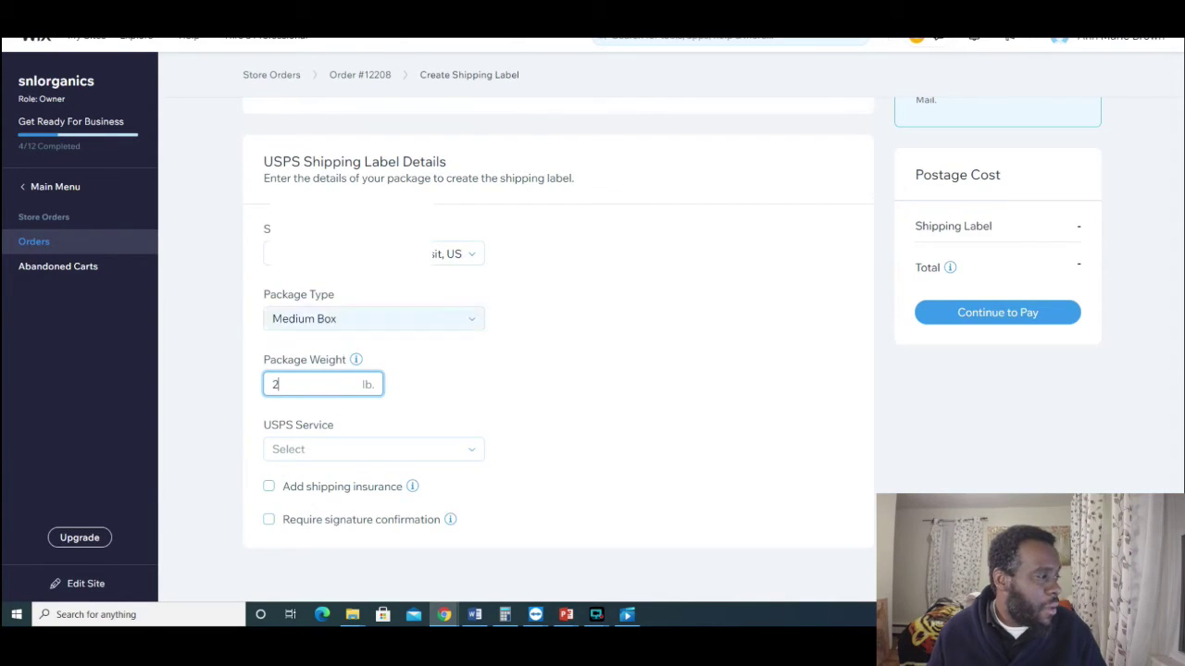
scroll(362, 312, up, 2)
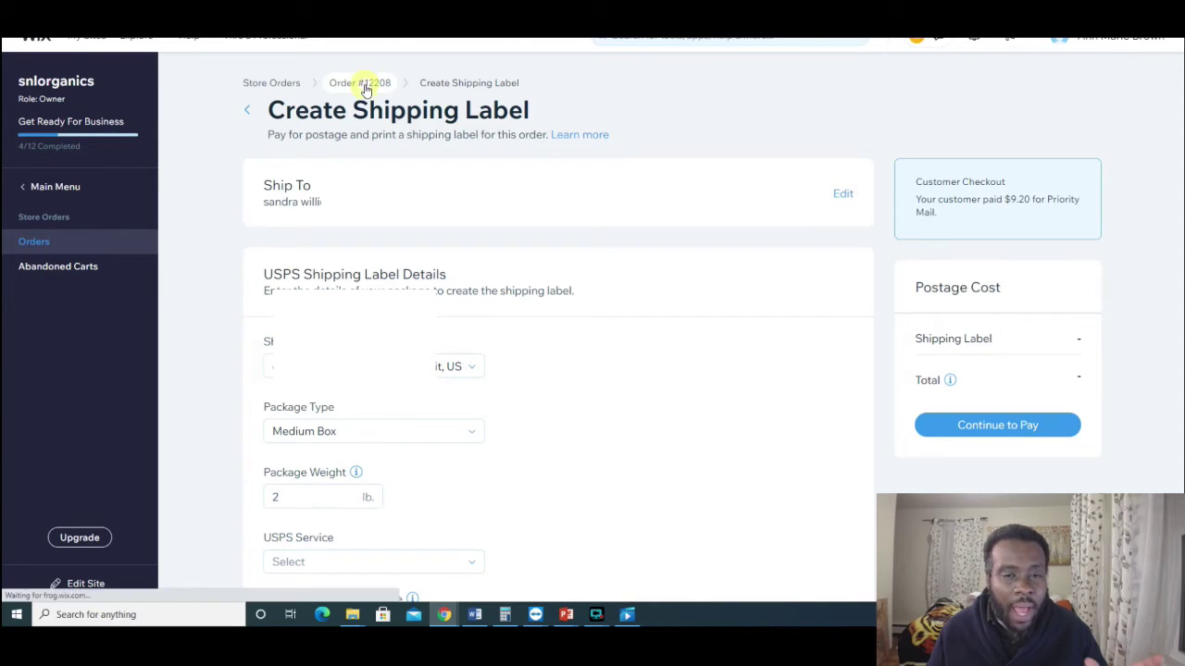
click(364, 84)
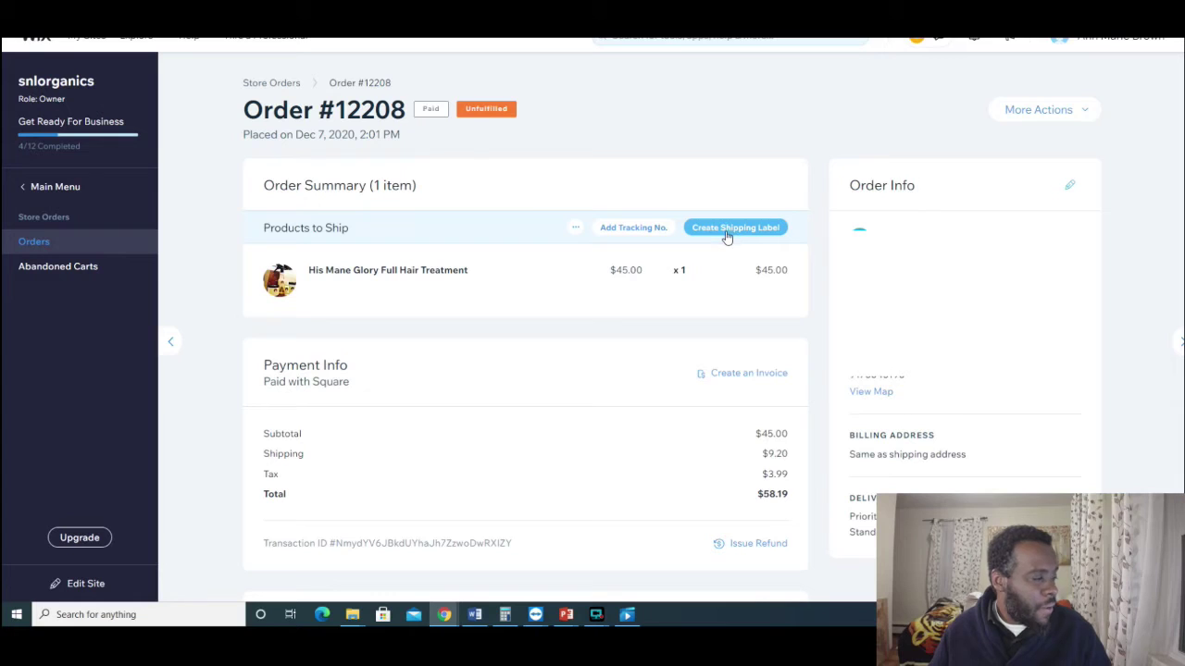
- Start a new shipping label for order #12208
click(728, 237)
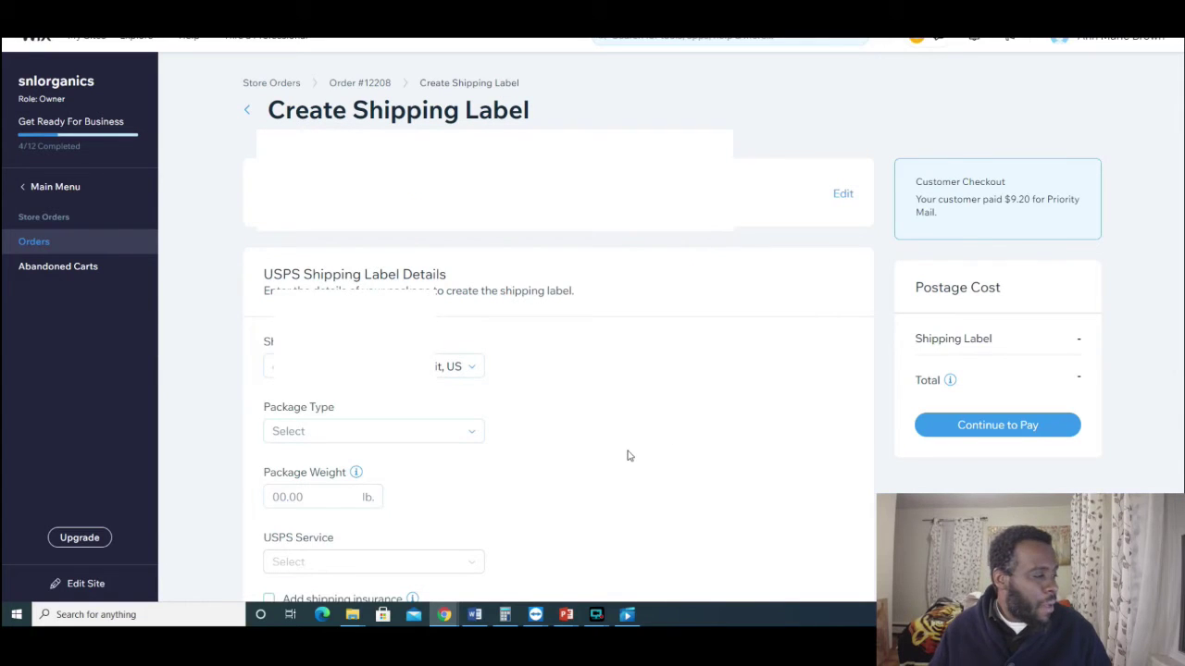
- Set order #12208's label package to a Medium Box weighing 3.5 lb
scroll(631, 456, down, 1)
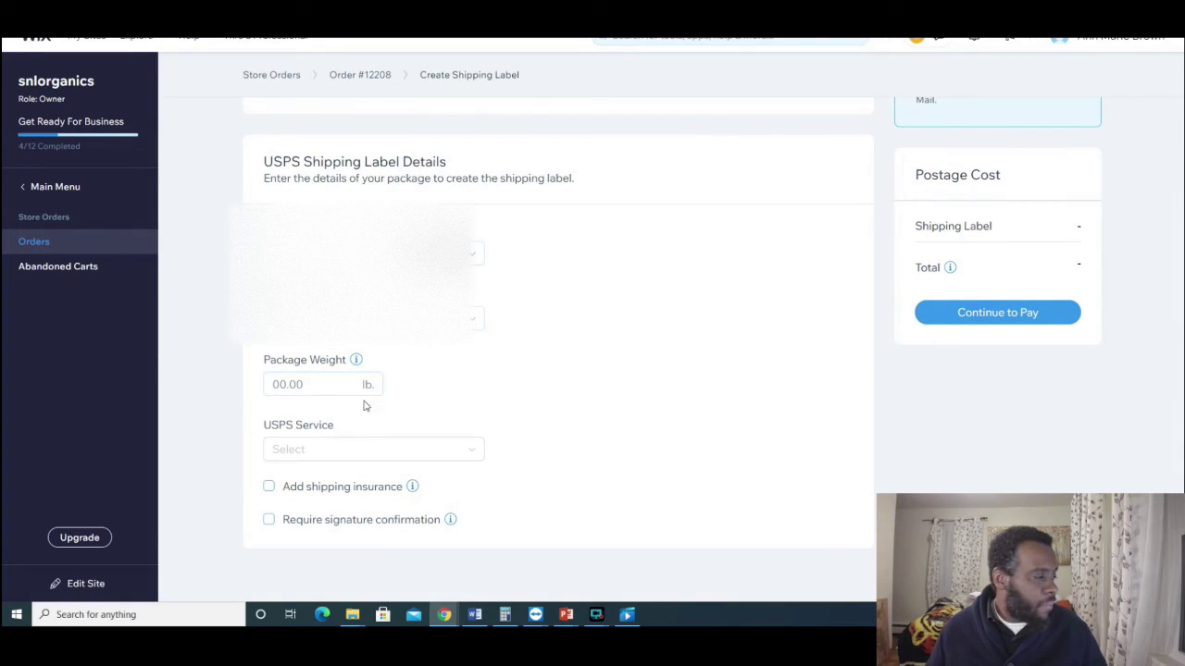
click(470, 333)
scroll(408, 449, down, 3)
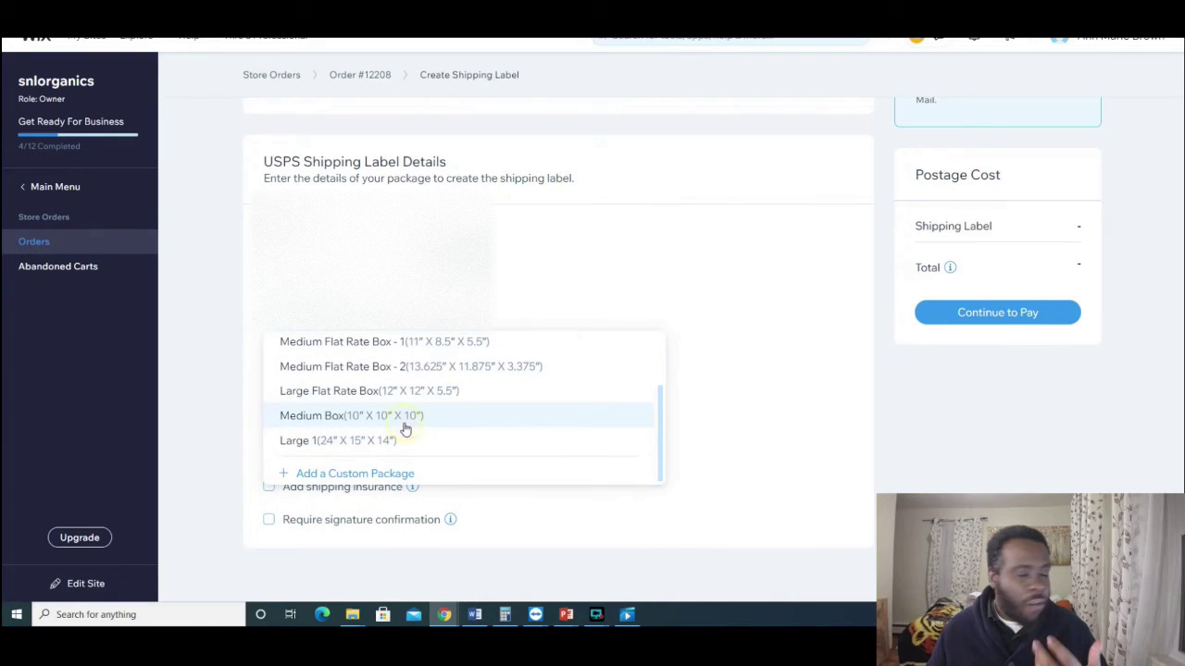
click(404, 429)
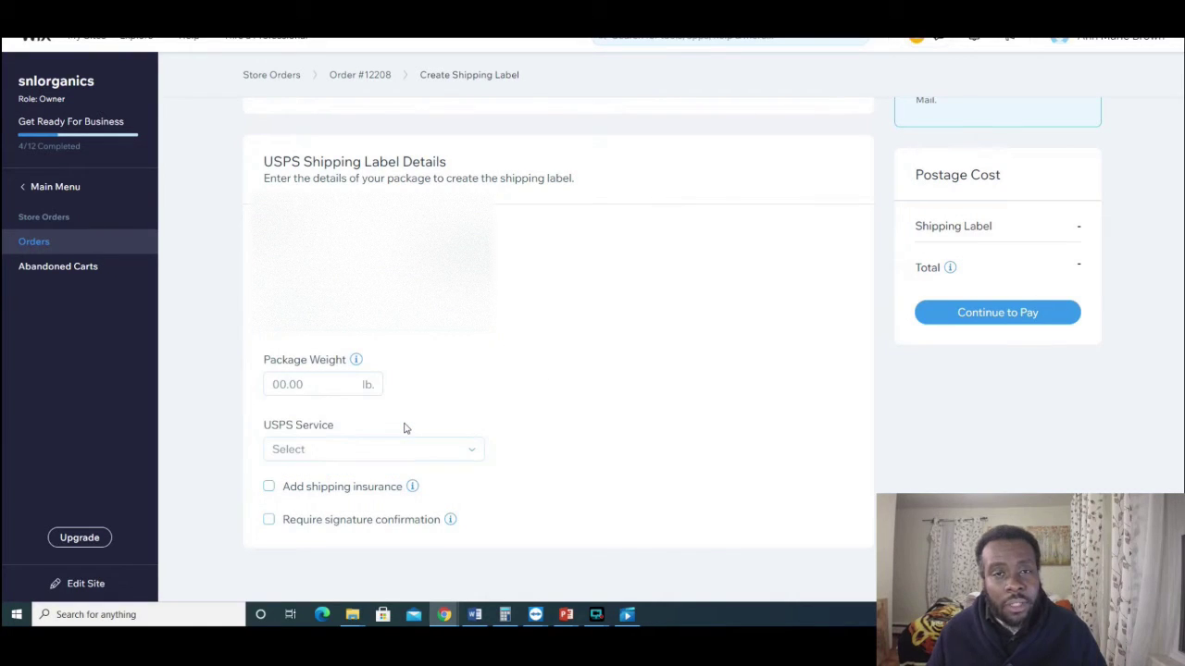
click(339, 386)
scroll(636, 439, up, 1)
scroll(636, 439, up, 1)
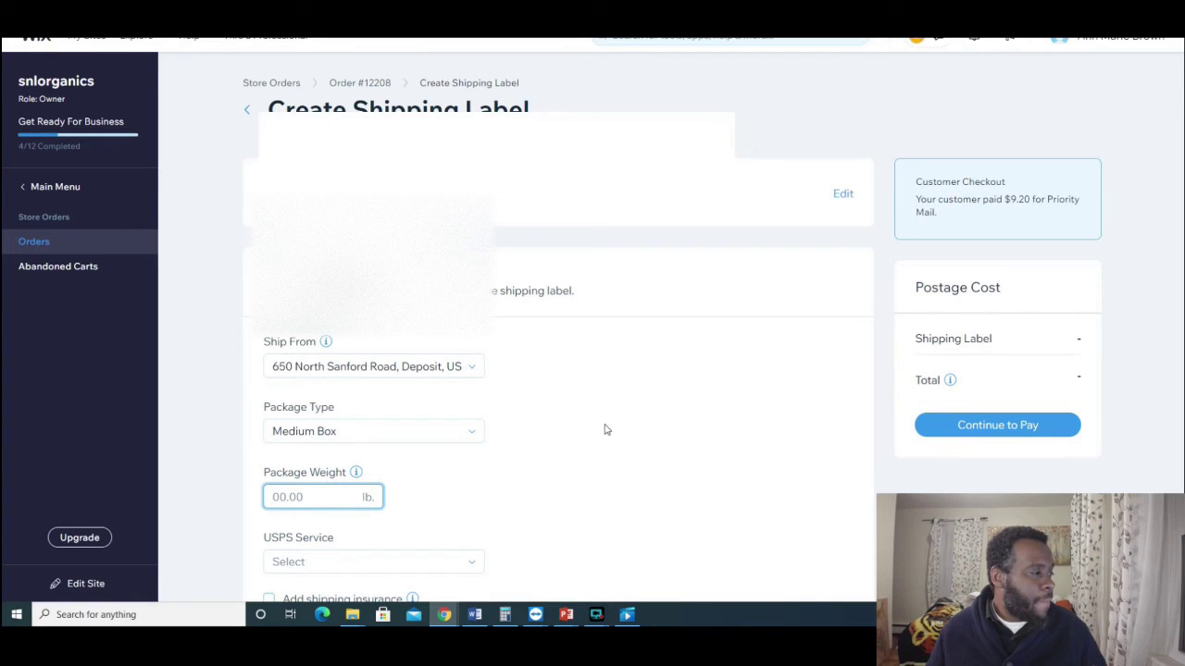
scroll(597, 440, down, 2)
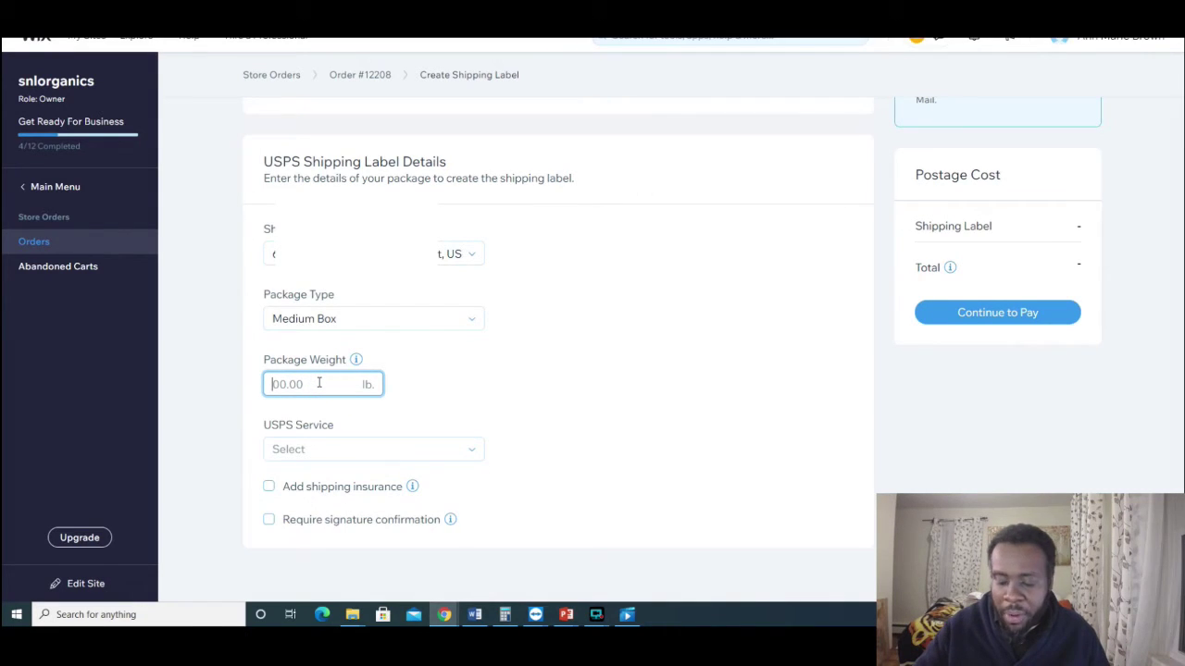
text(3)
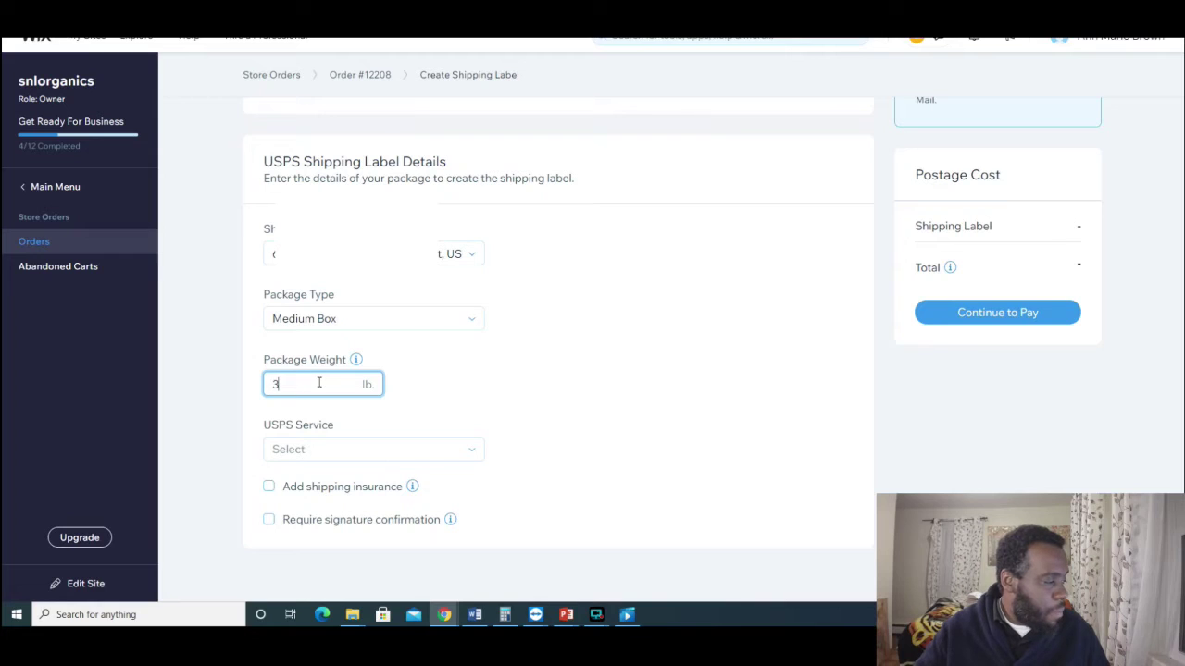
text(.5)
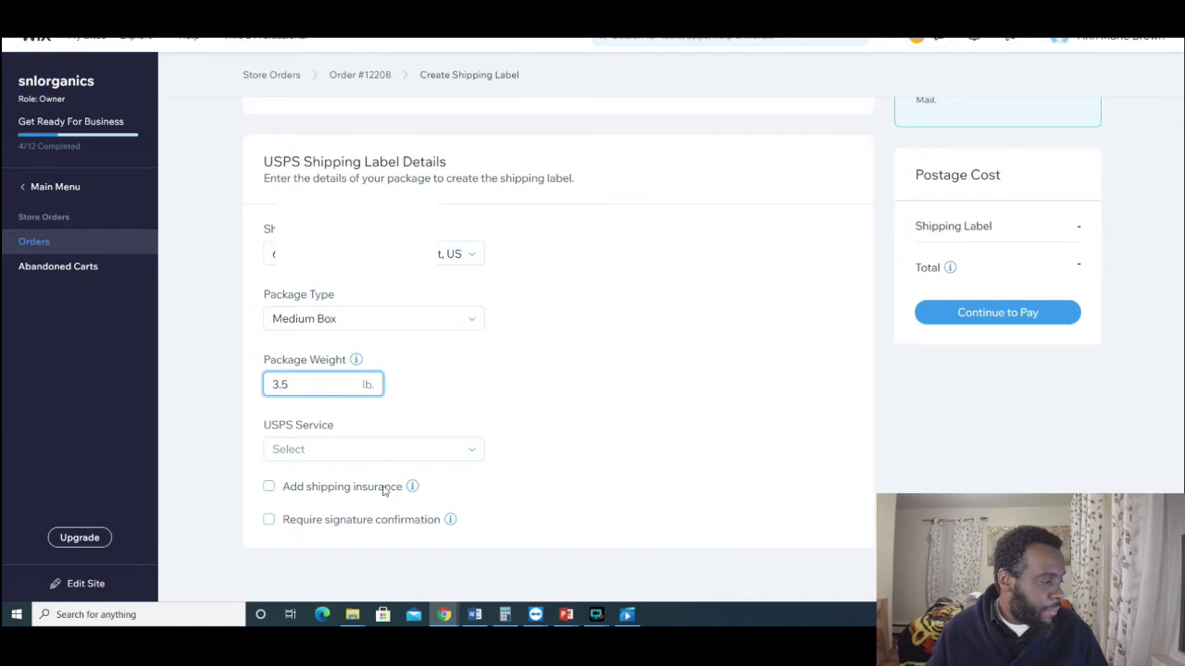
click(463, 442)
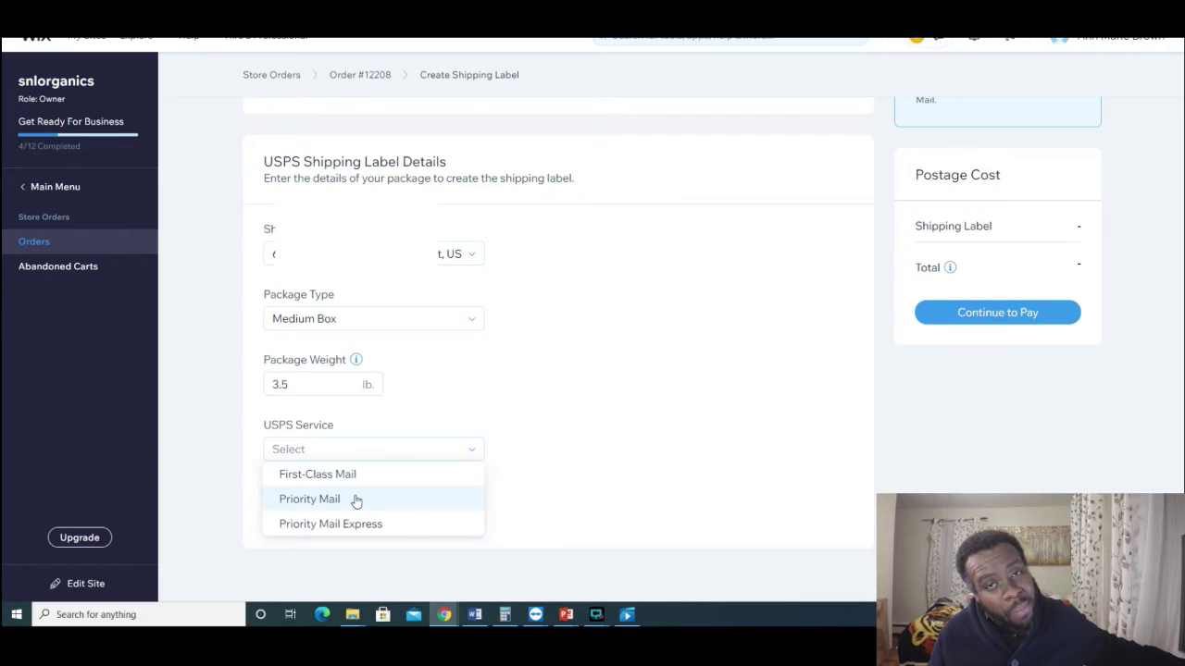
- Choose Priority Mail as the USPS service and change the package weight to 3.4 lb
click(356, 501)
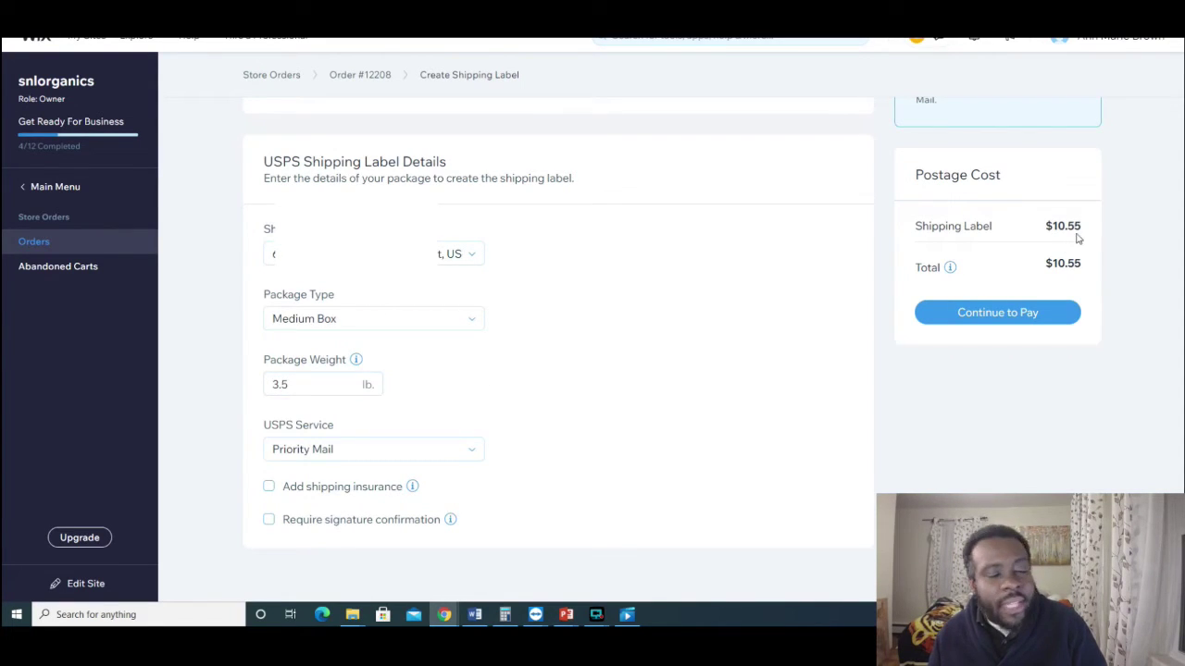
click(294, 394)
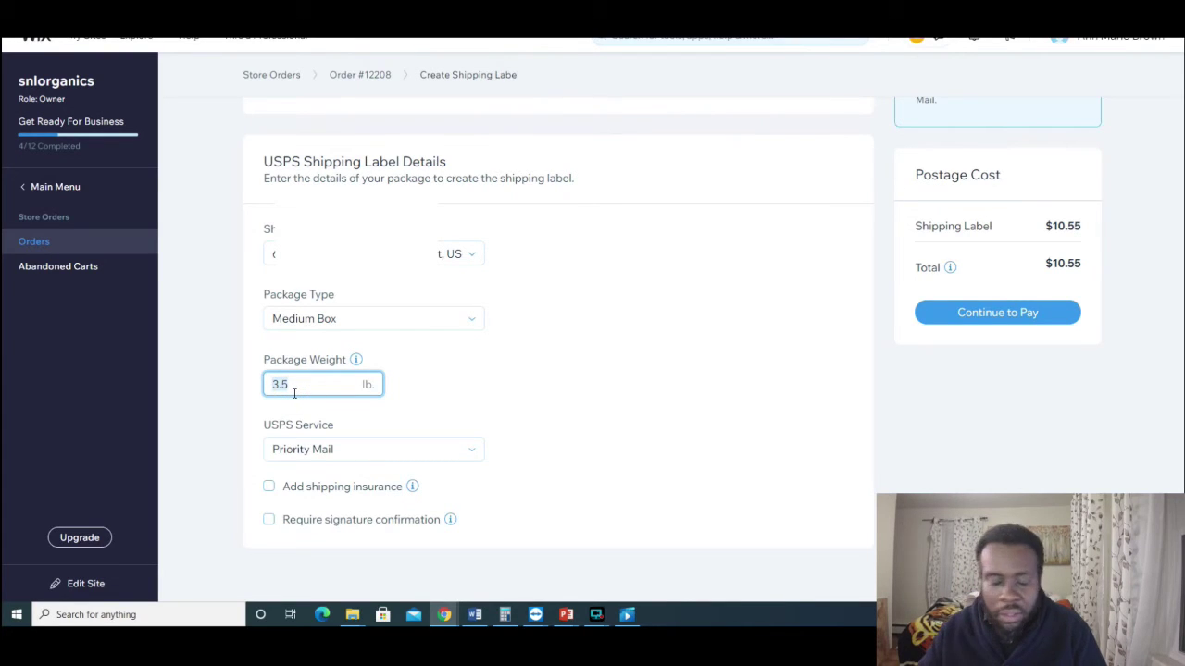
text(4)
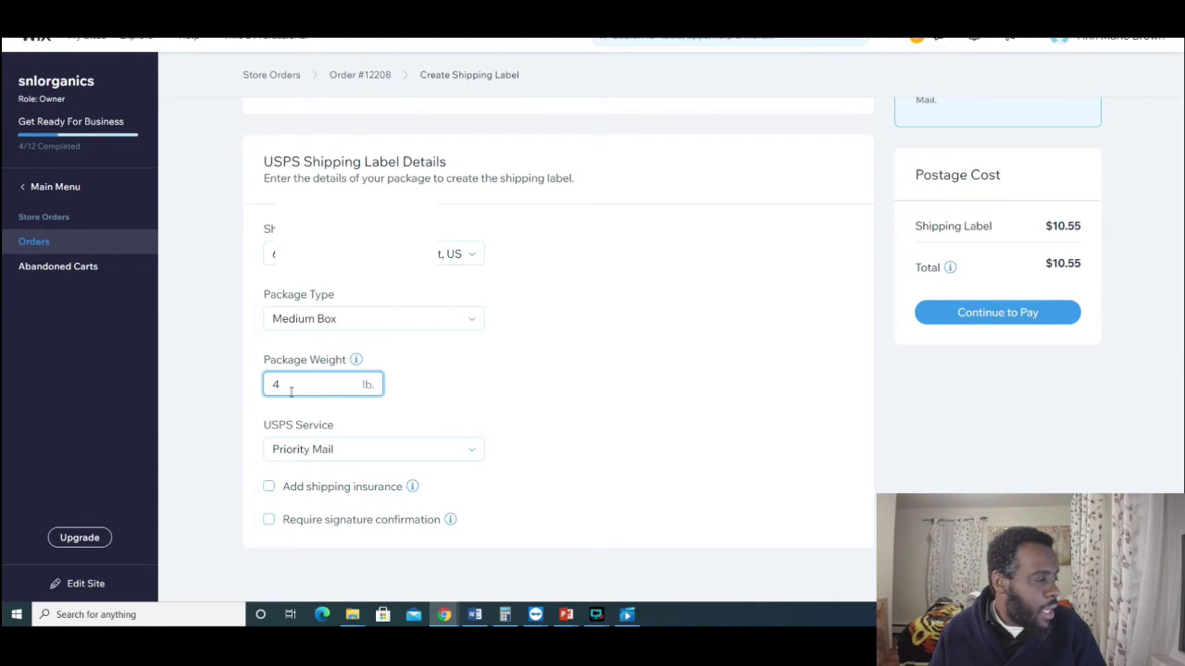
click(287, 389)
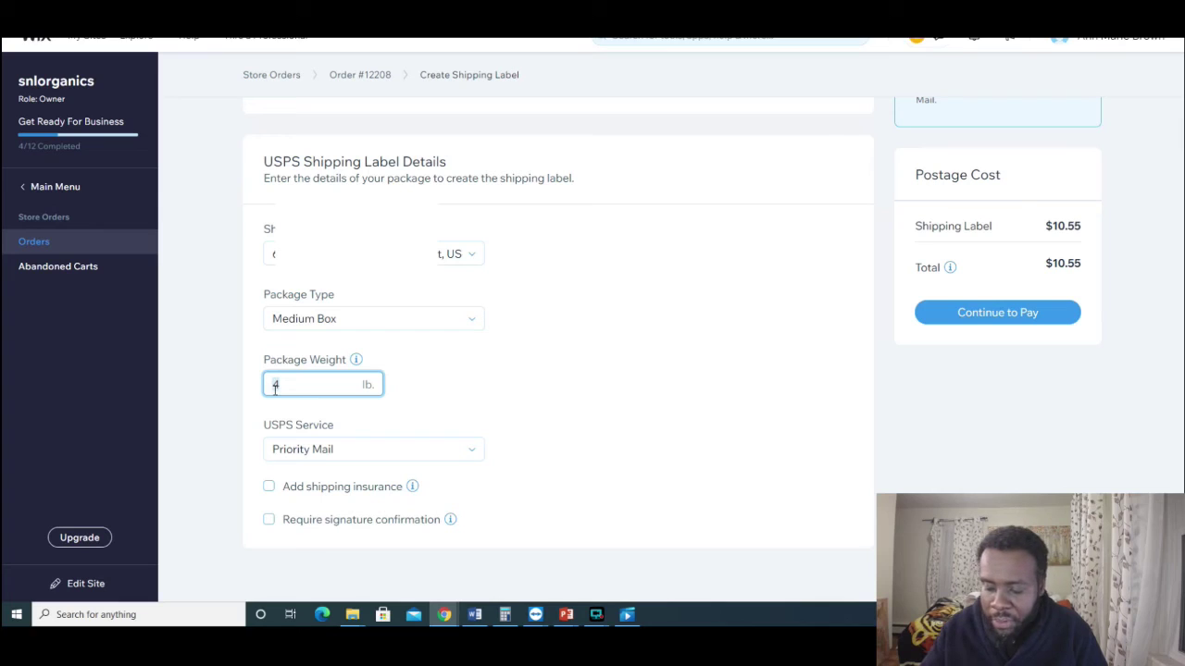
text(3.)
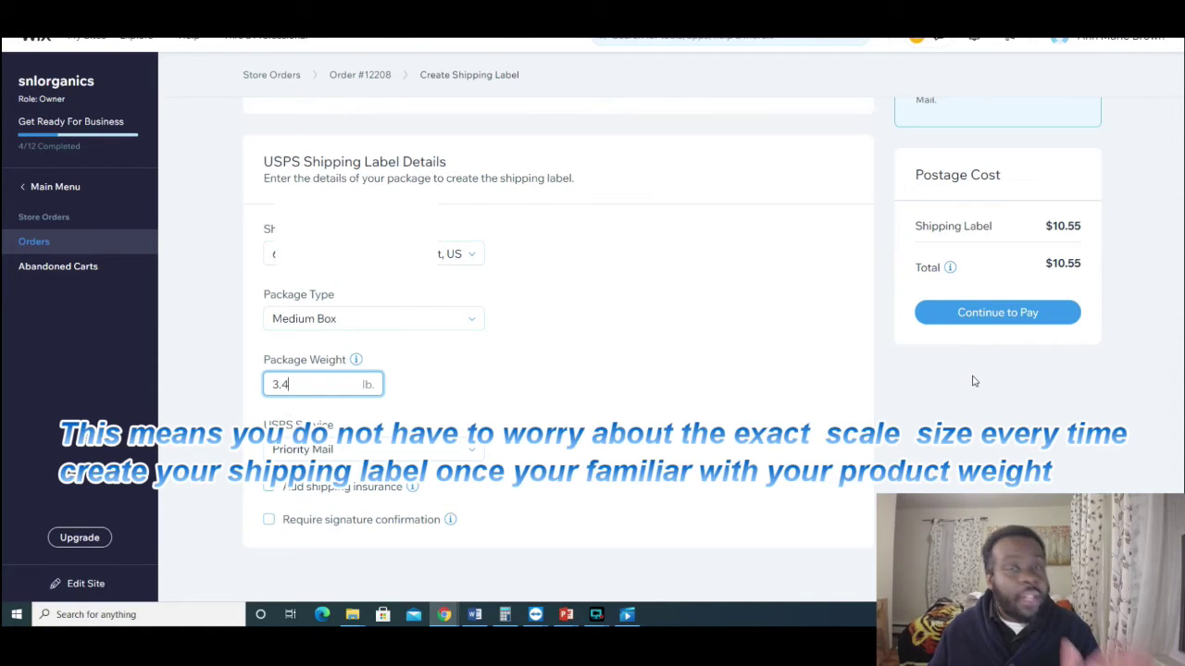
- Pay for order #12208's Priority Mail label by submitting the purchase
click(1016, 314)
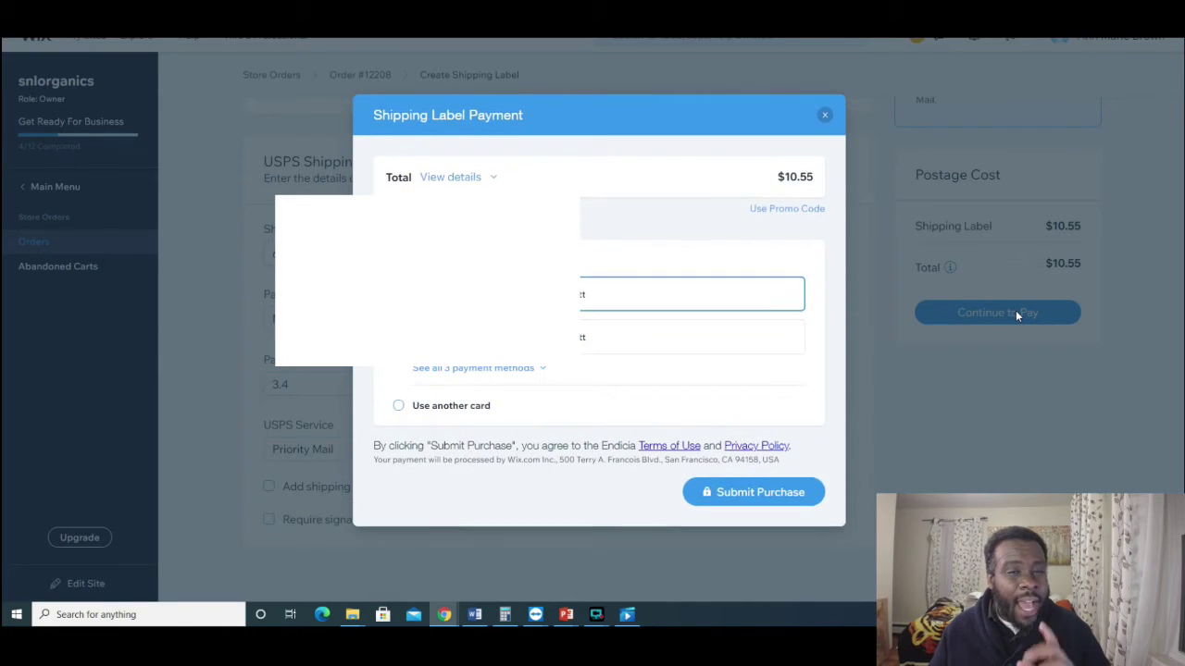
click(746, 496)
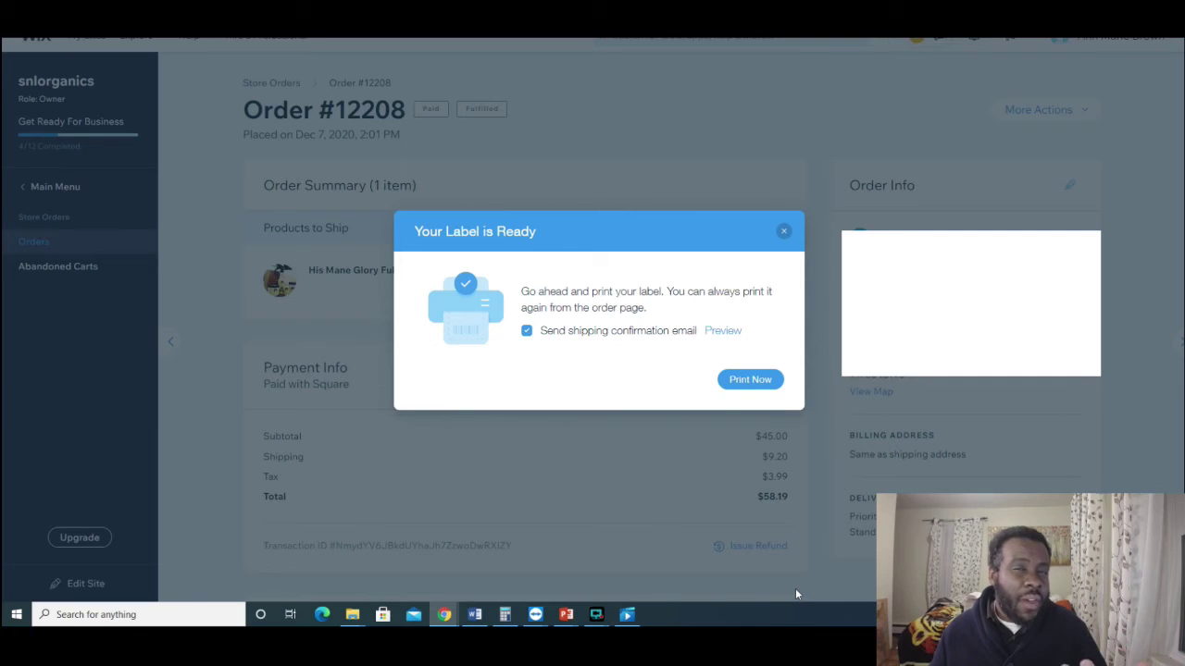
- Print order #12208's label and open order #12207 from the Orders list
click(740, 381)
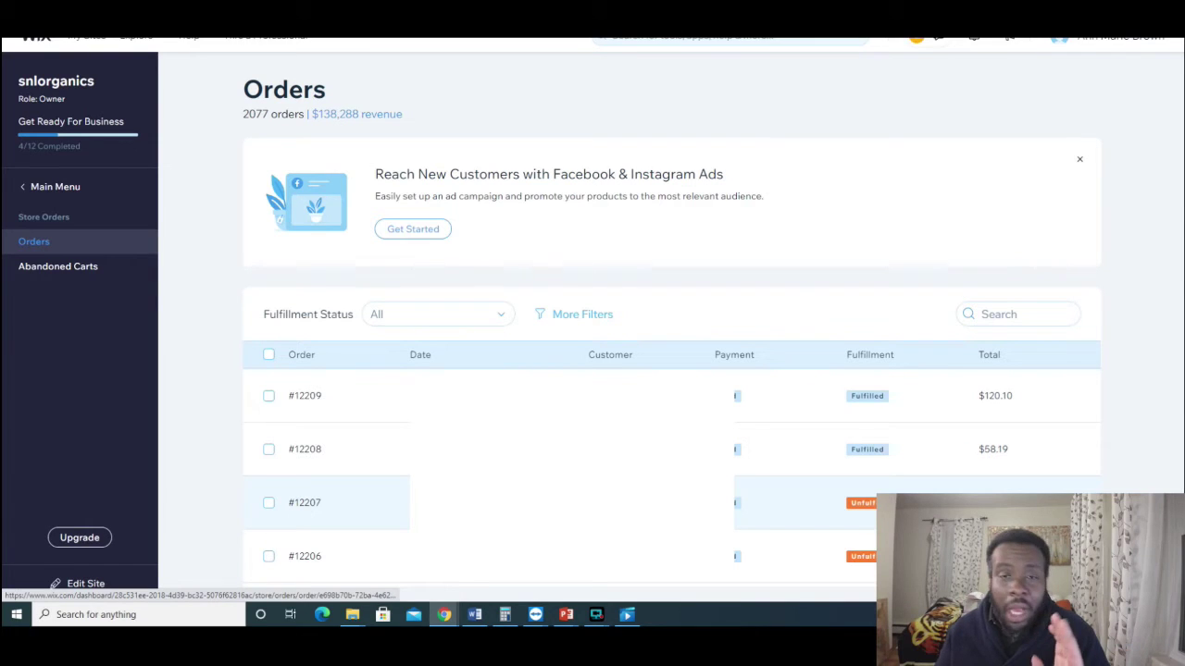
click(304, 503)
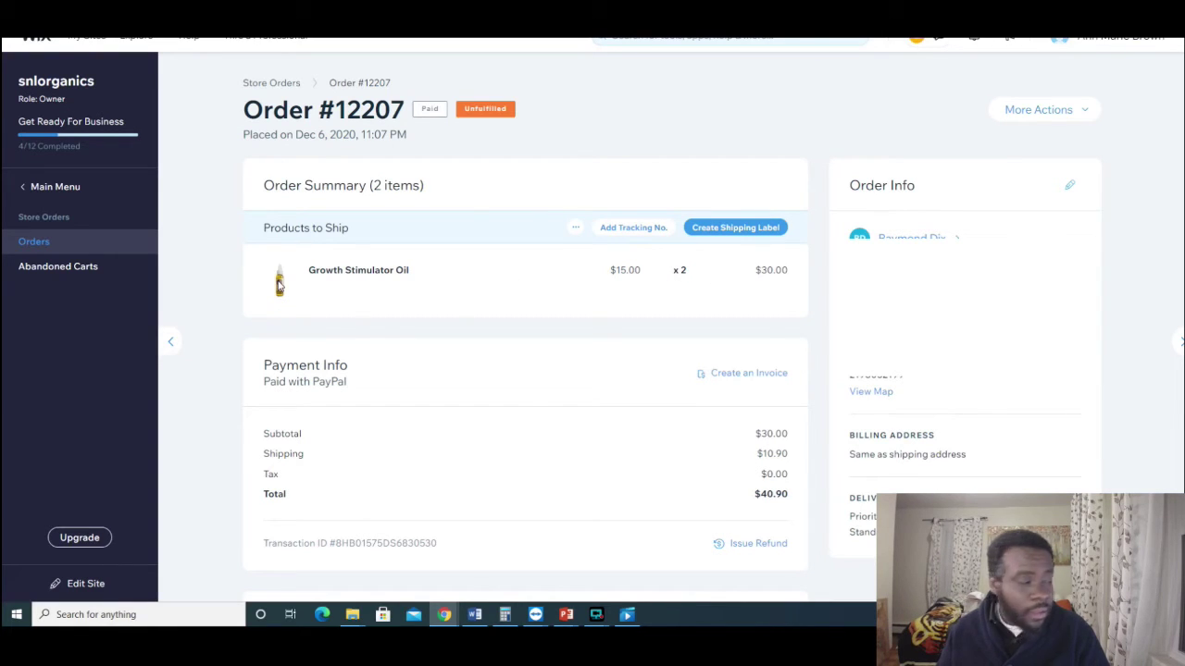
- Start order #12207's shipping label with a Medium Box package weighing .8 lb
click(736, 228)
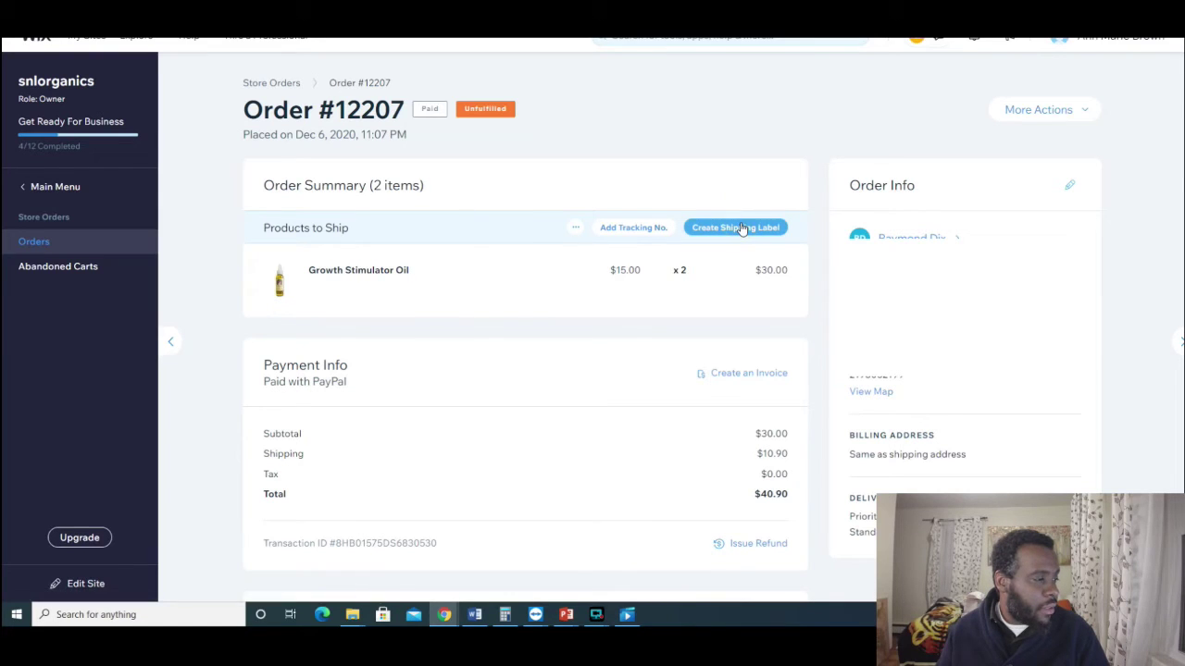
click(431, 429)
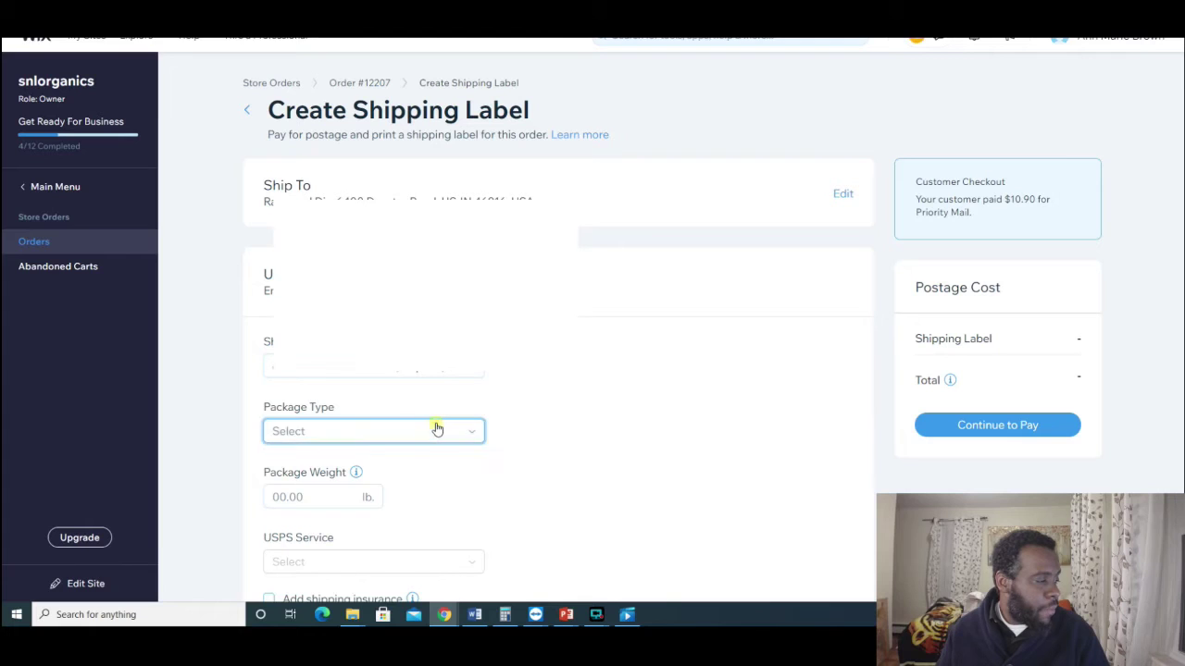
scroll(432, 474, down, 1)
scroll(431, 475, down, 1)
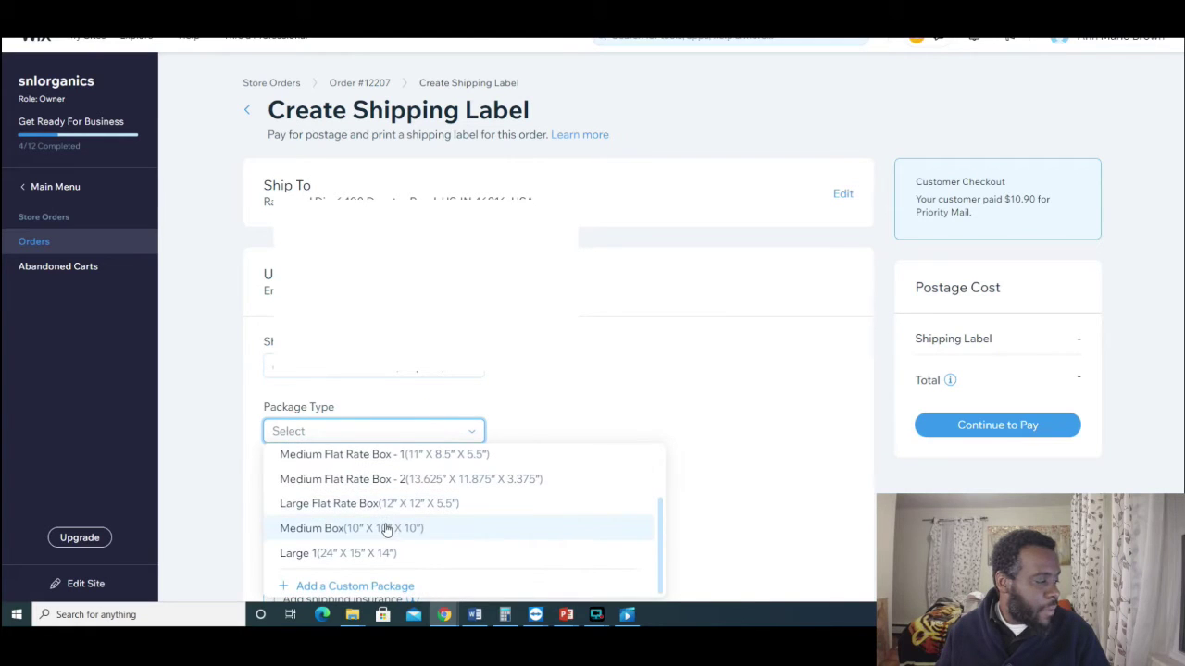
click(387, 529)
scroll(509, 414, down, 1)
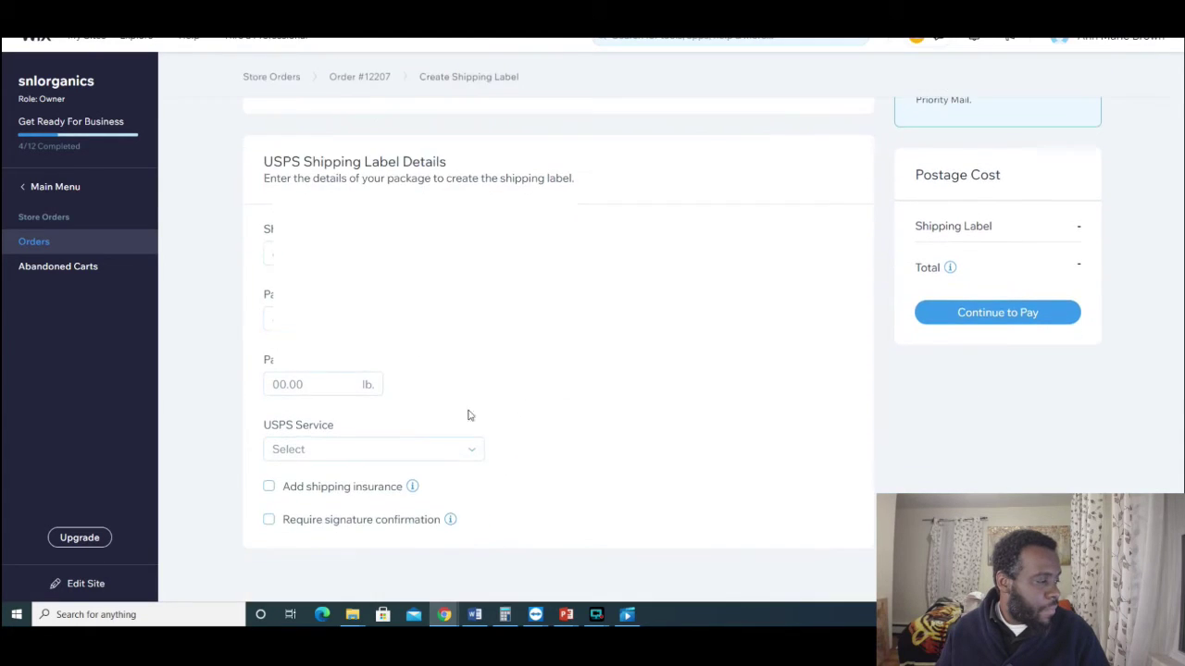
click(323, 393)
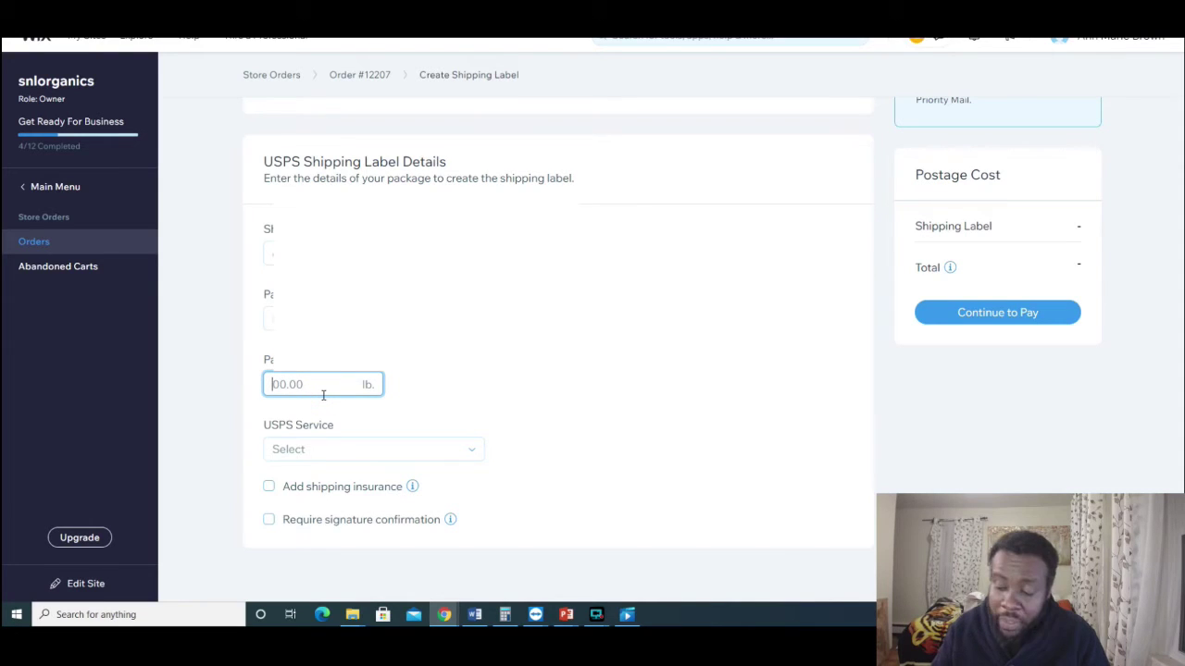
text(1)
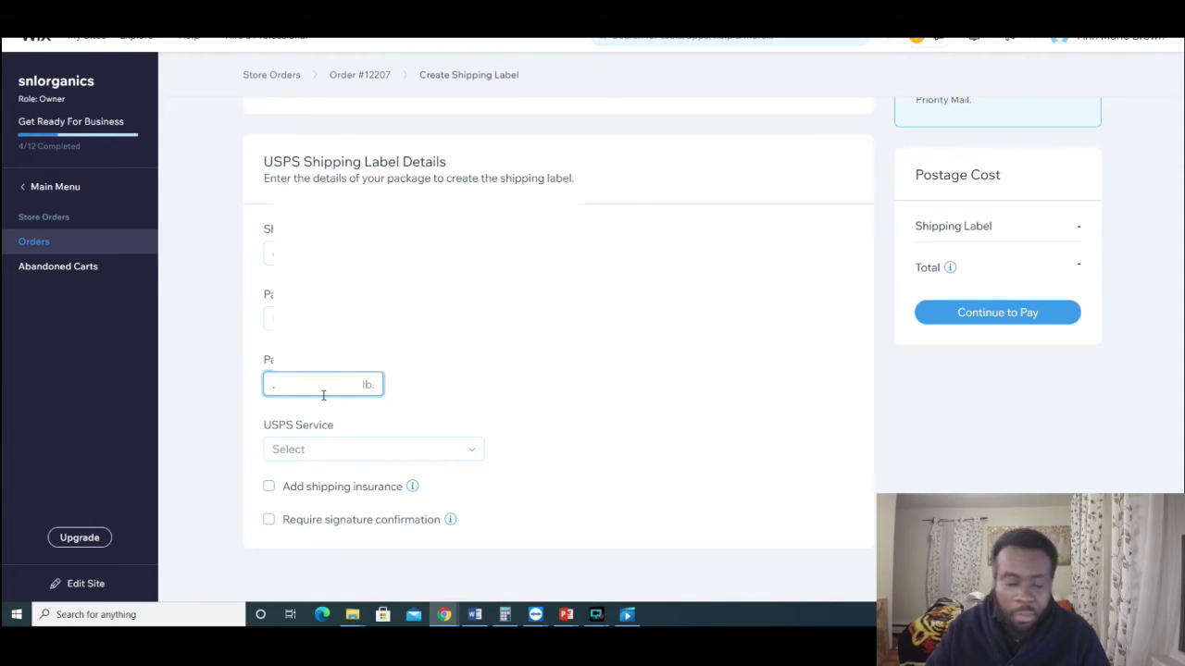
text(8)
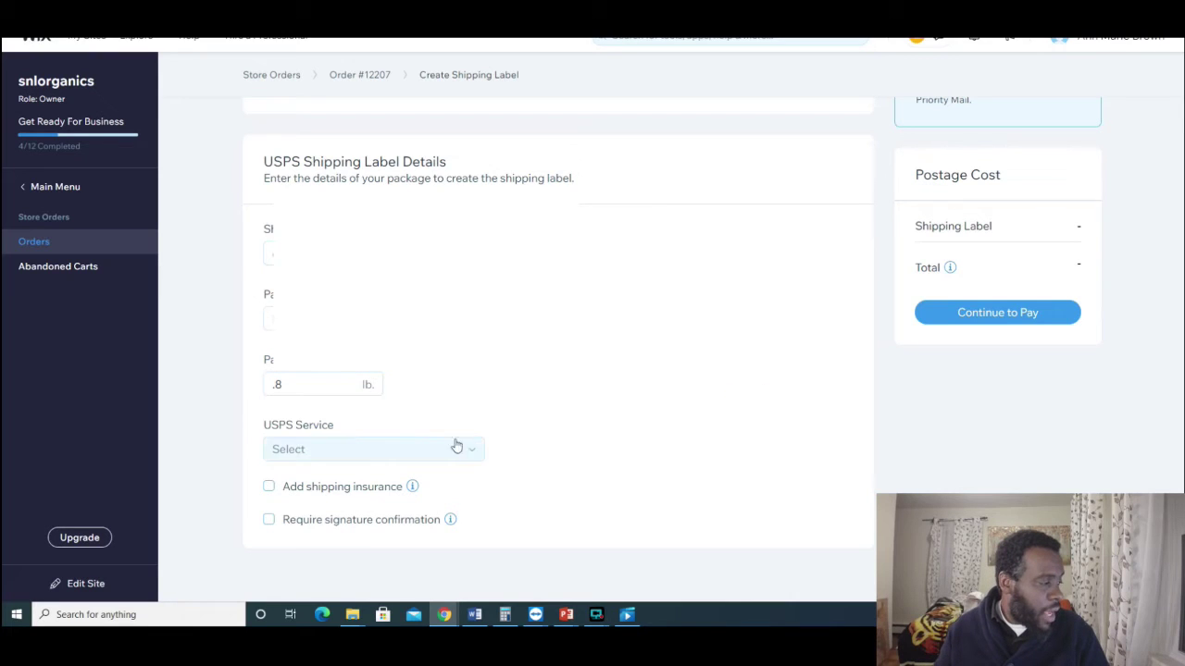
- Choose Priority Mail instead of First-Class Mail and proceed to the $8.00 label payment
click(428, 448)
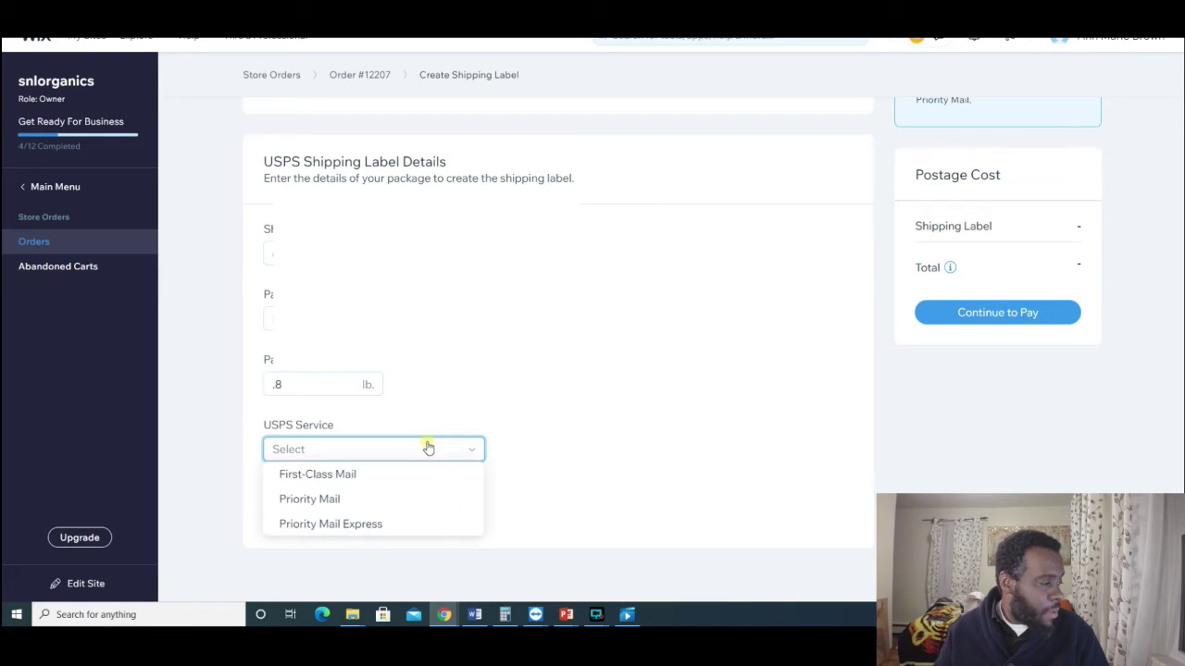
click(317, 475)
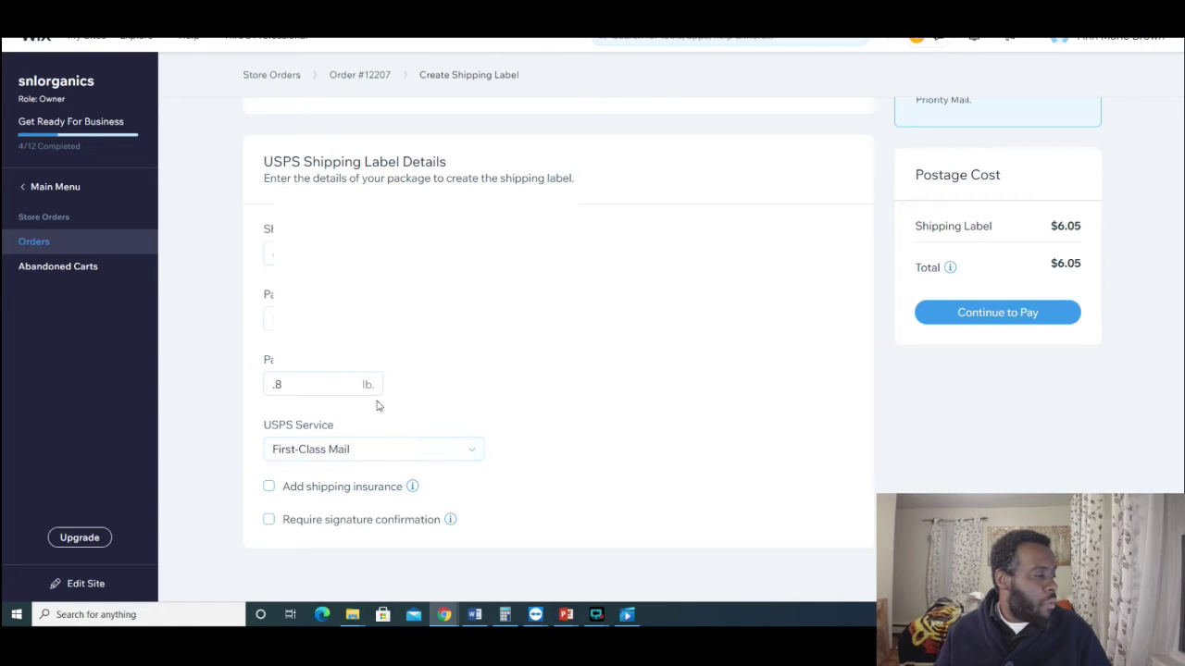
click(384, 452)
click(357, 499)
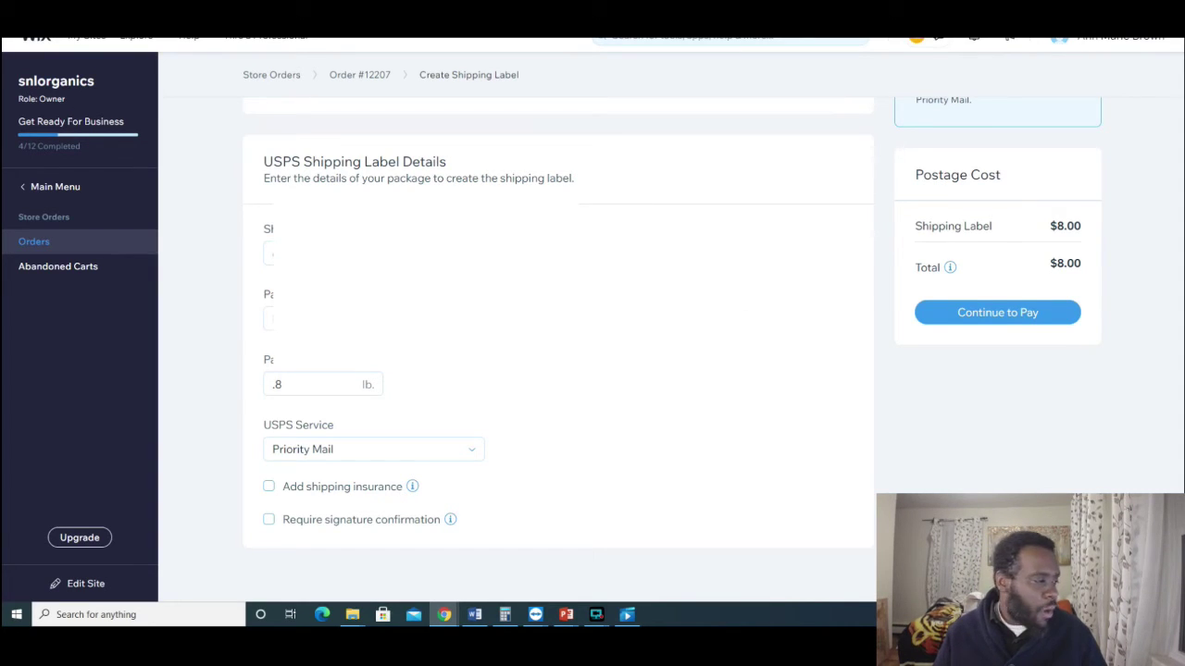
click(994, 313)
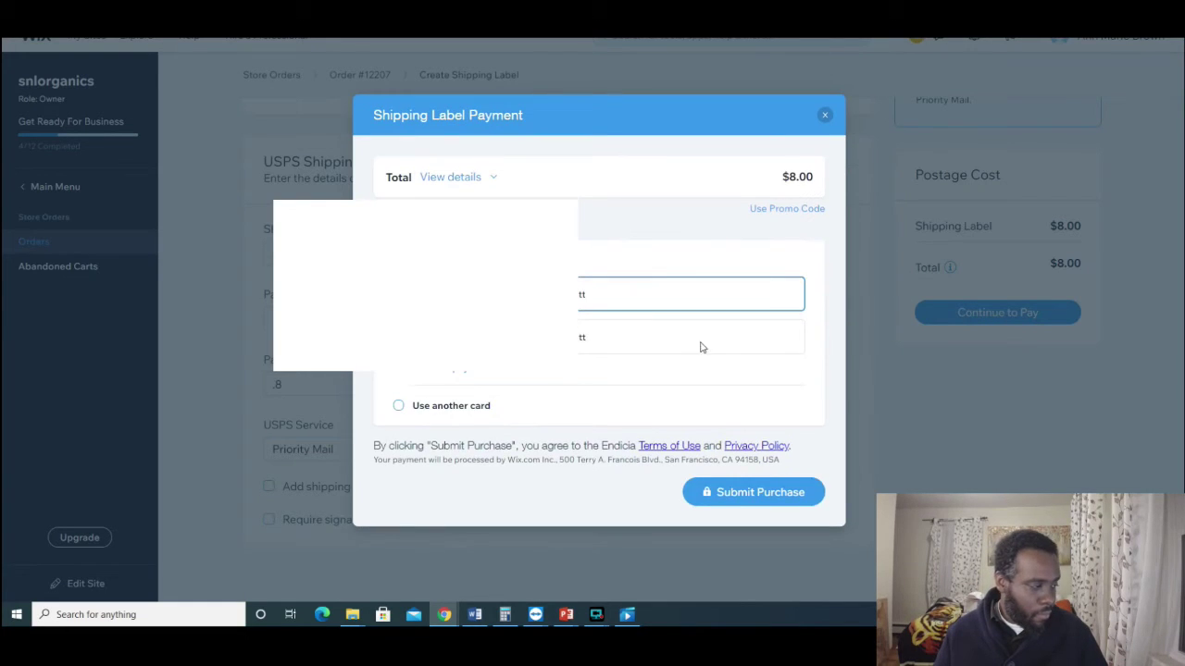
- Buy the $8.00 label for order #12207, print it, and close the print dialog and label tab
click(766, 503)
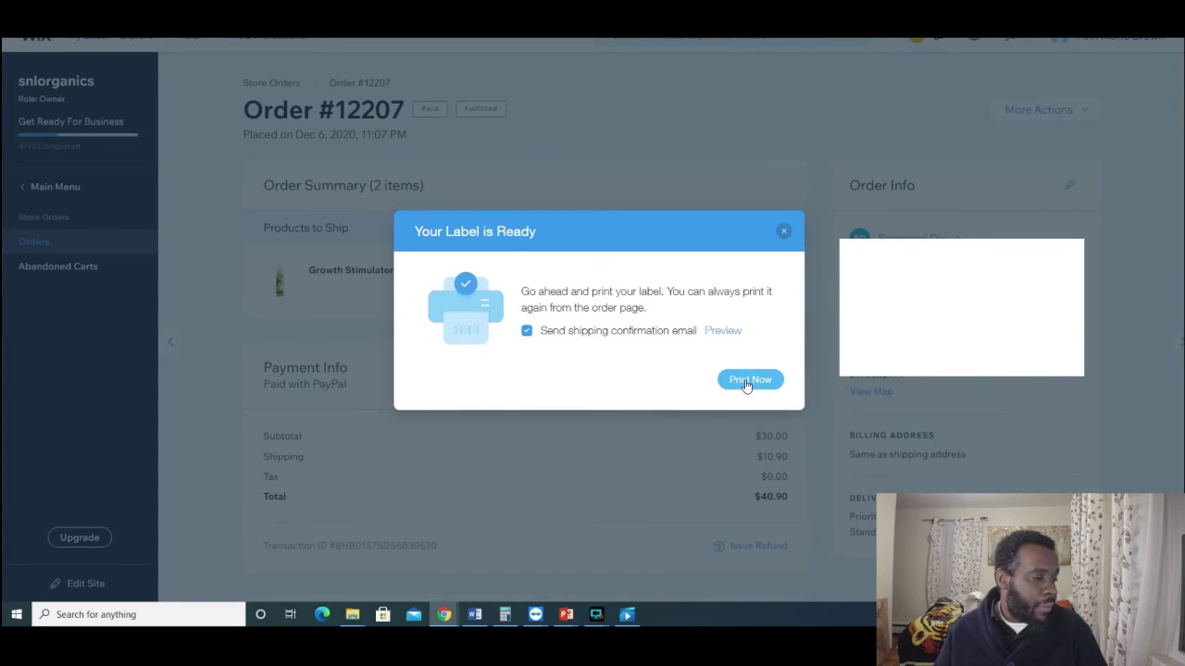
click(747, 385)
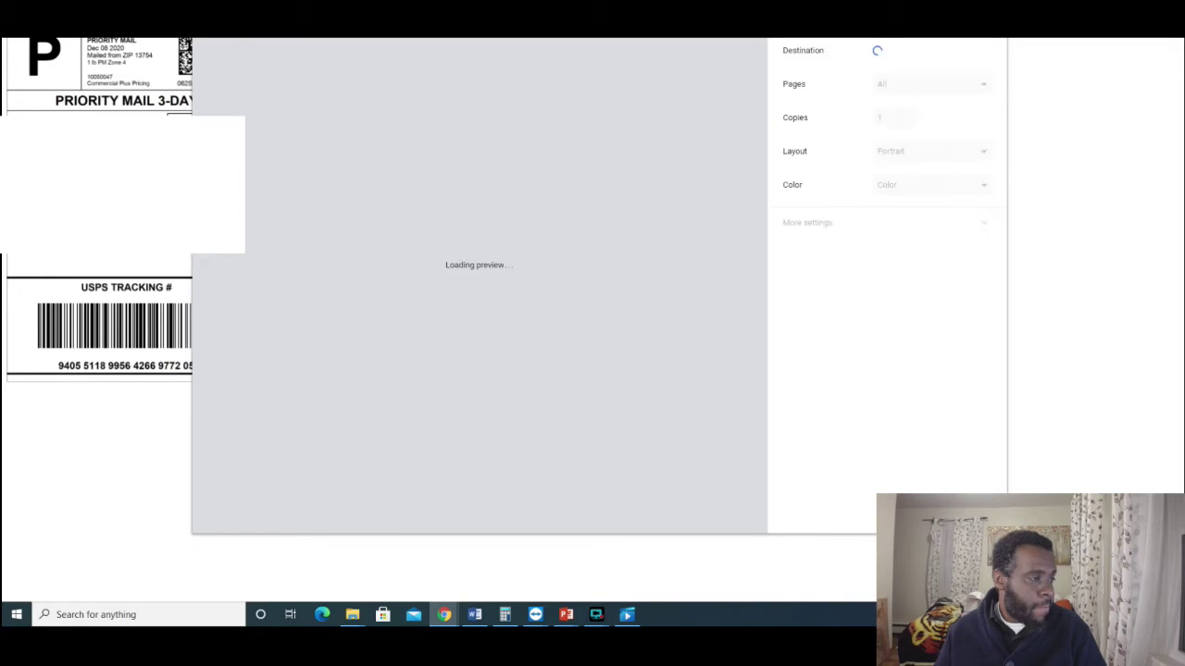
key(Escape)
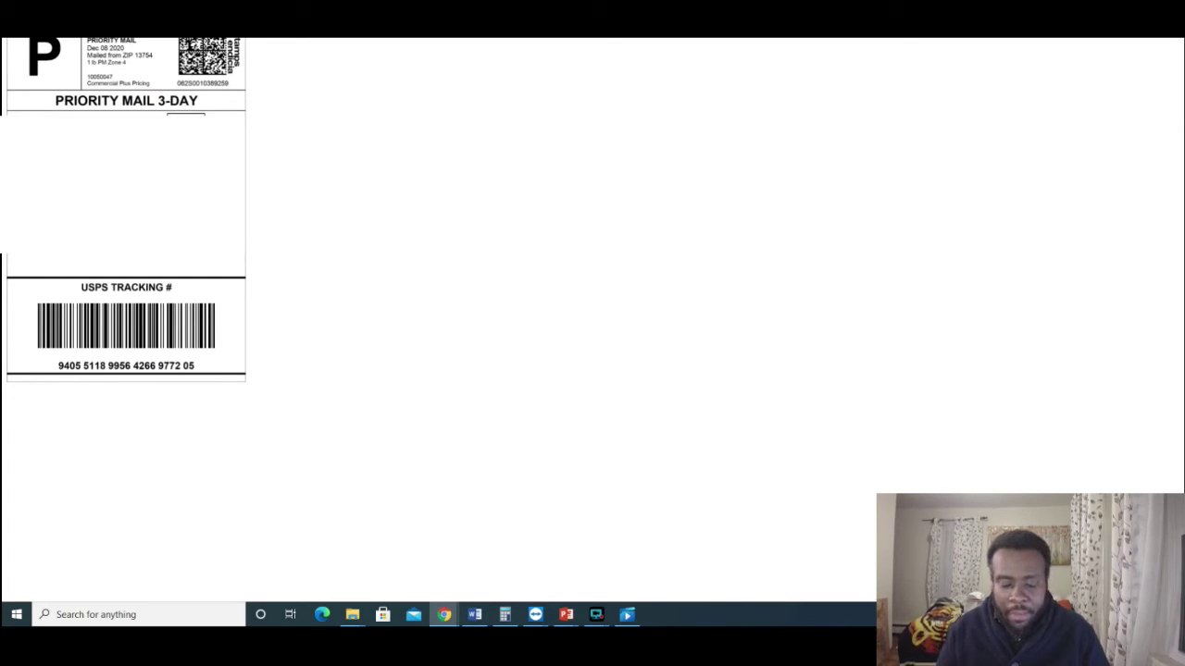
key(ctrl+w)
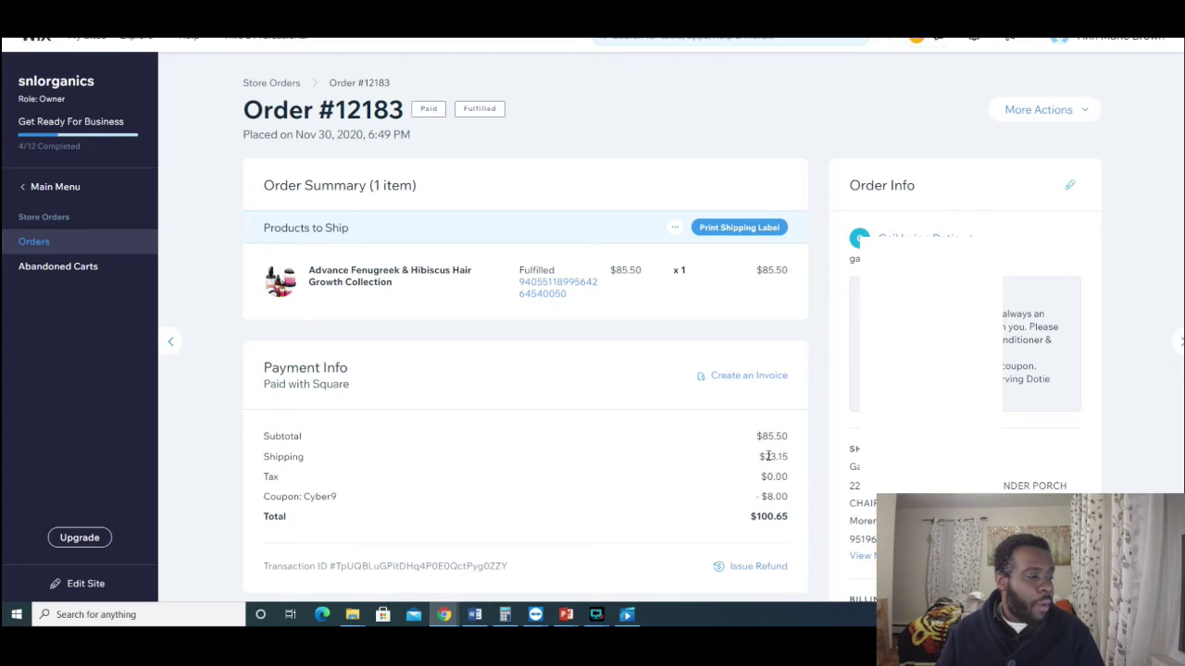
drag(763, 456, 791, 460)
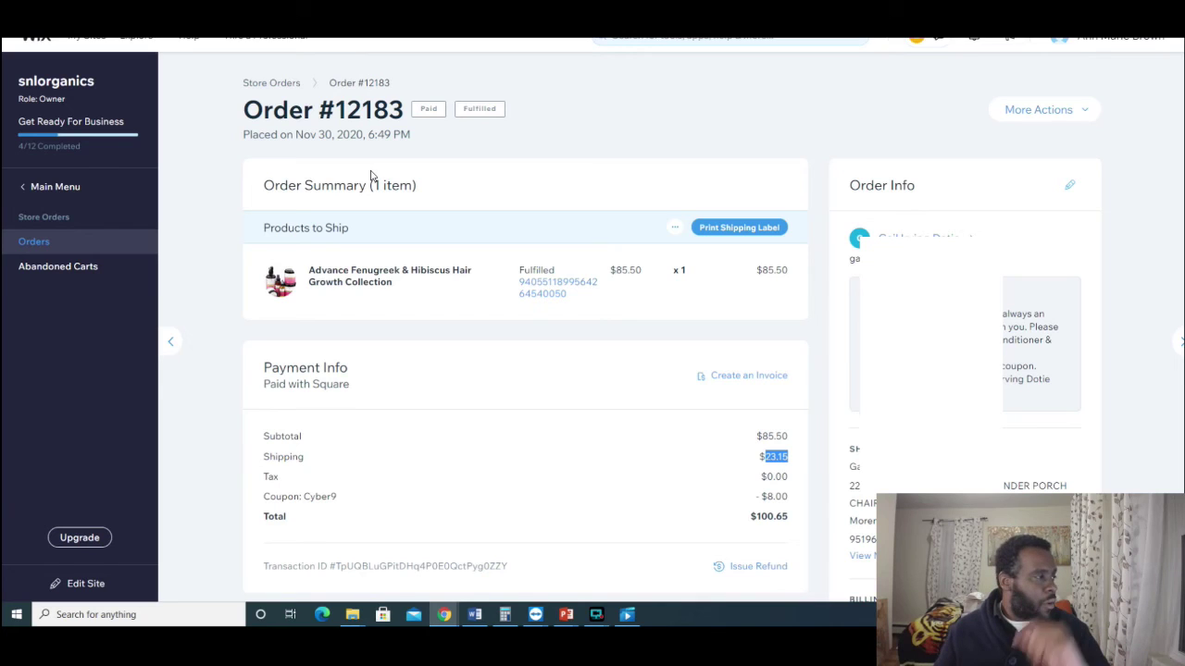
key(ctrl+Tab)
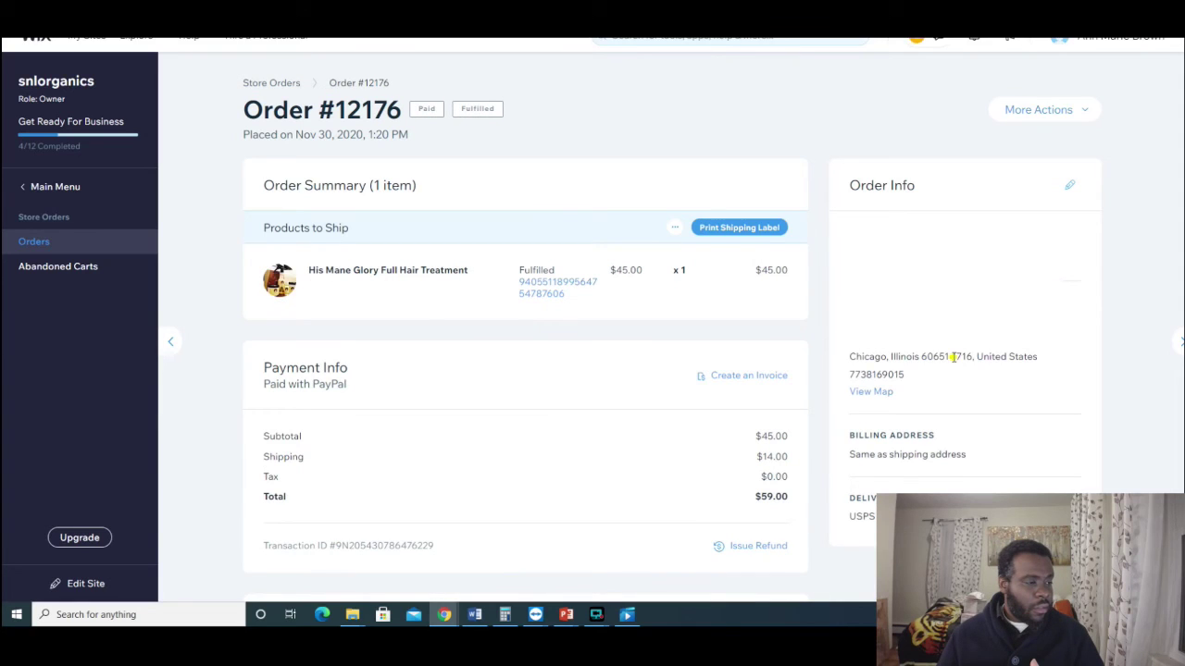
double_click(953, 356)
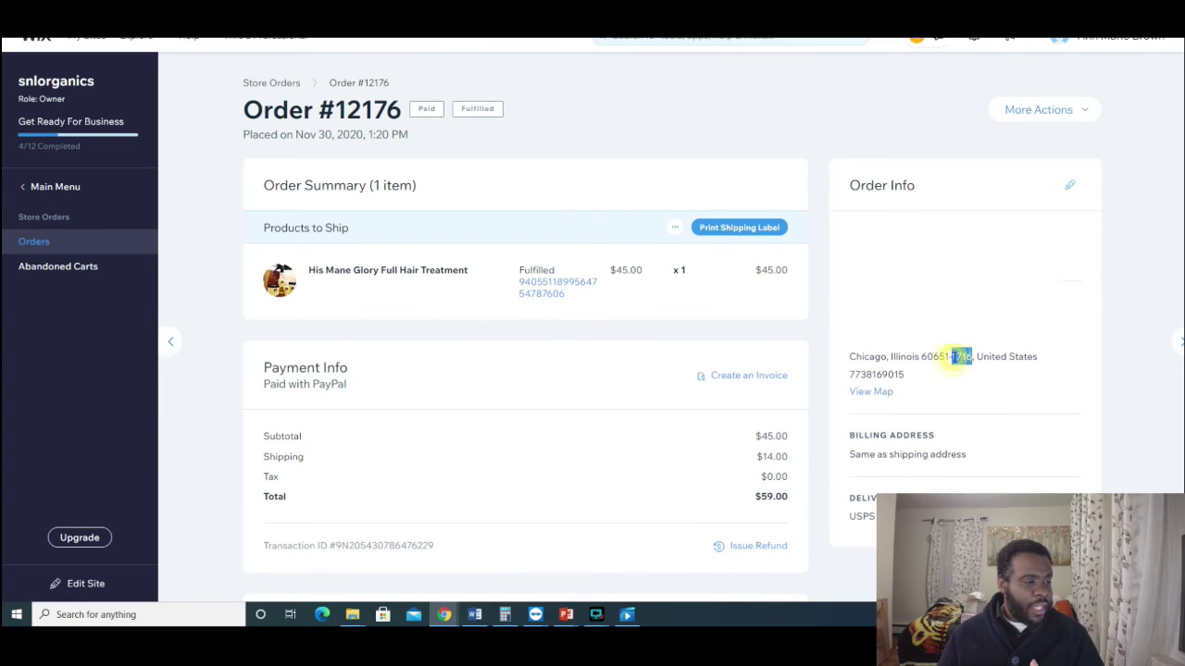
- Highlight the 14.00 shipping charge on order #12176
double_click(769, 457)
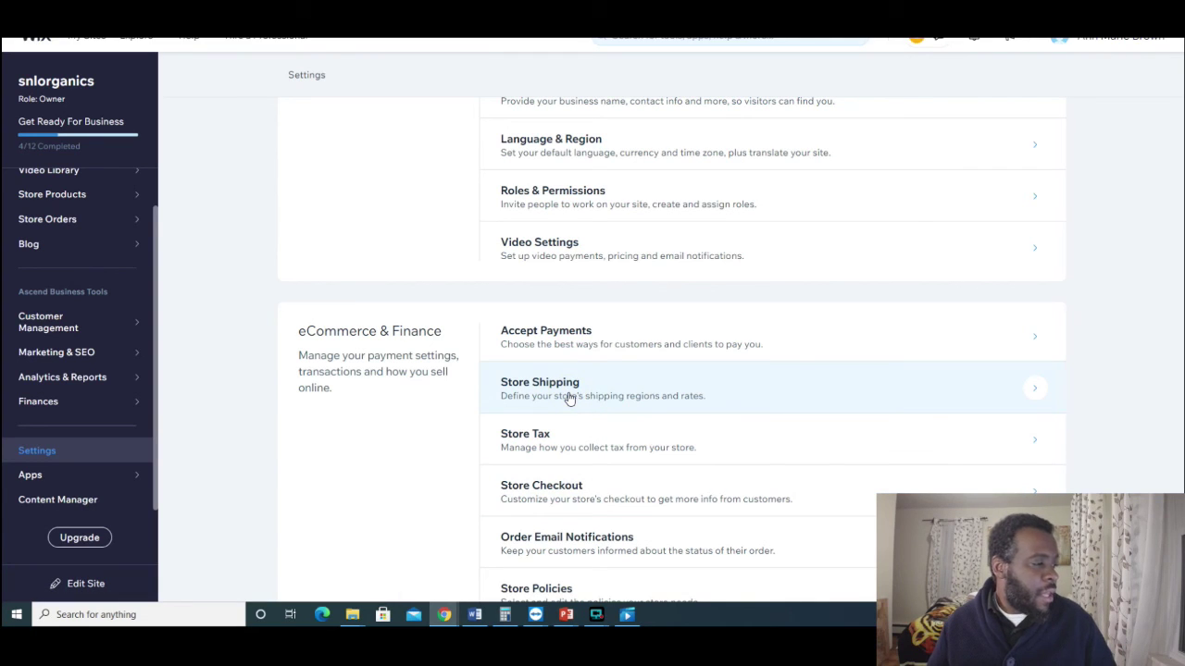
- Go to Store Shipping under eCommerce & Finance settings
click(569, 398)
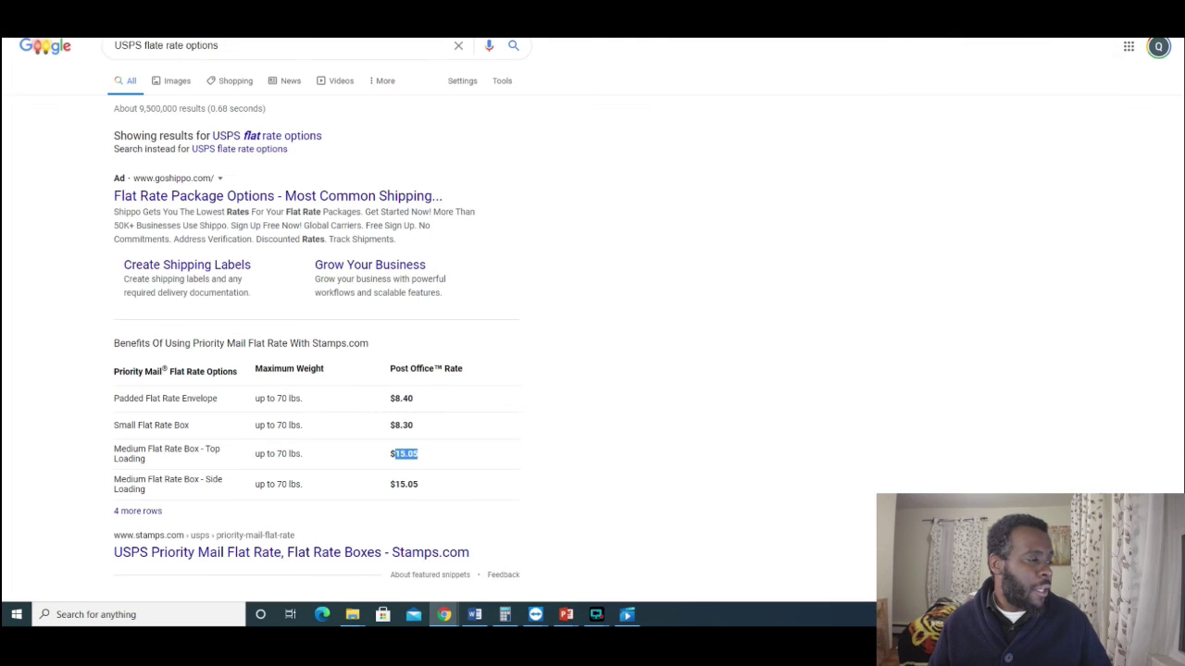
- Copy the $15.05 Medium Flat Rate Box rate from the USPS search results
right_click(411, 458)
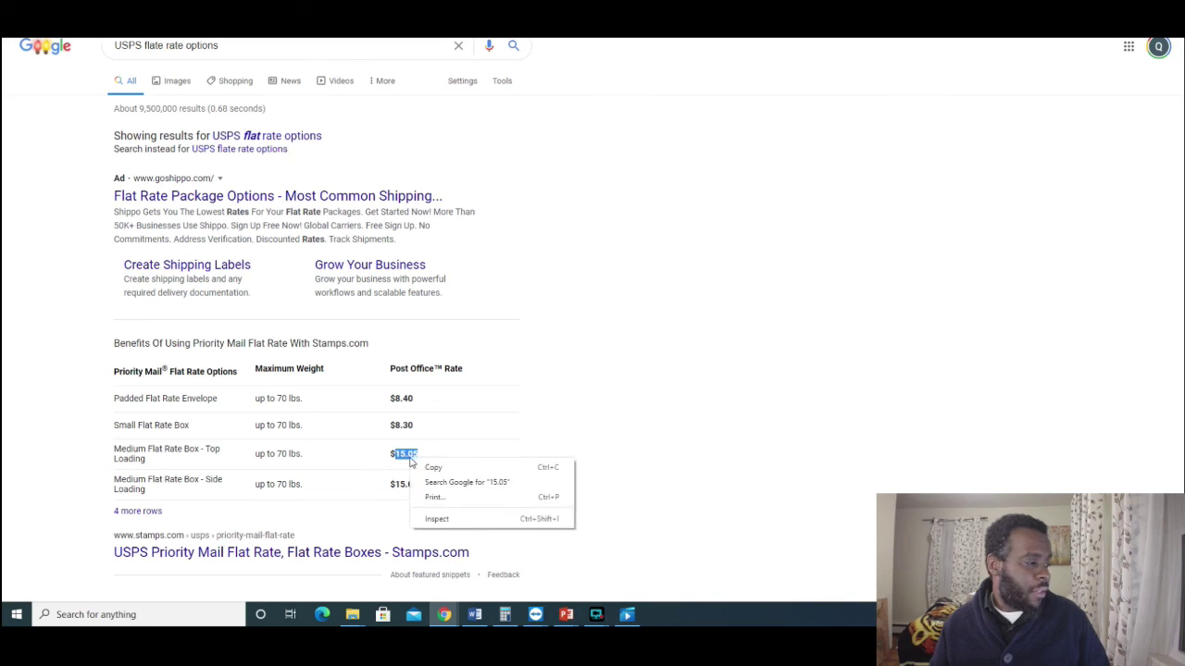
click(437, 466)
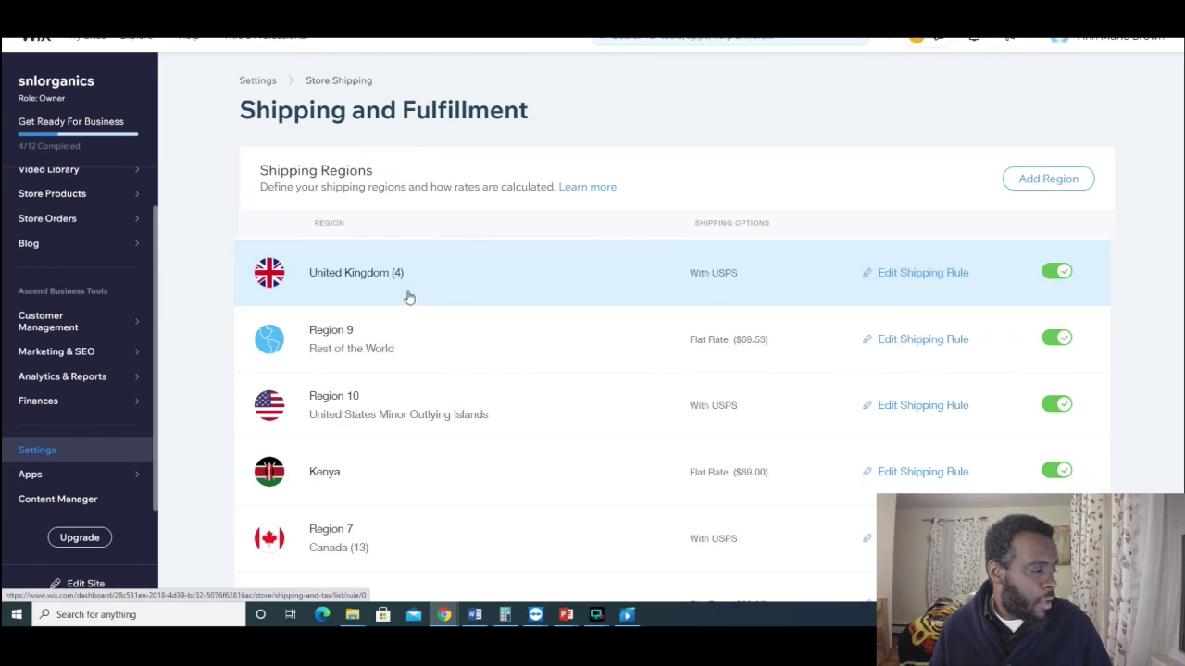
- Edit the United States shipping rule, bringing its Backup Settings into view
scroll(432, 330, down, 5)
scroll(432, 331, down, 1)
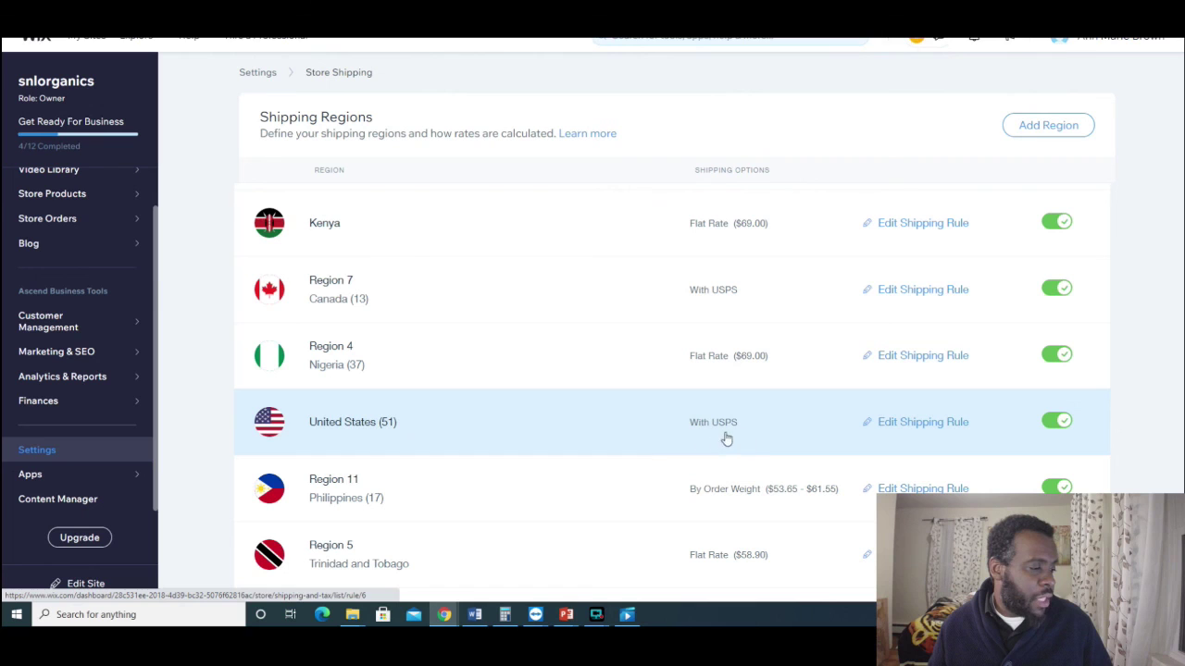
click(409, 442)
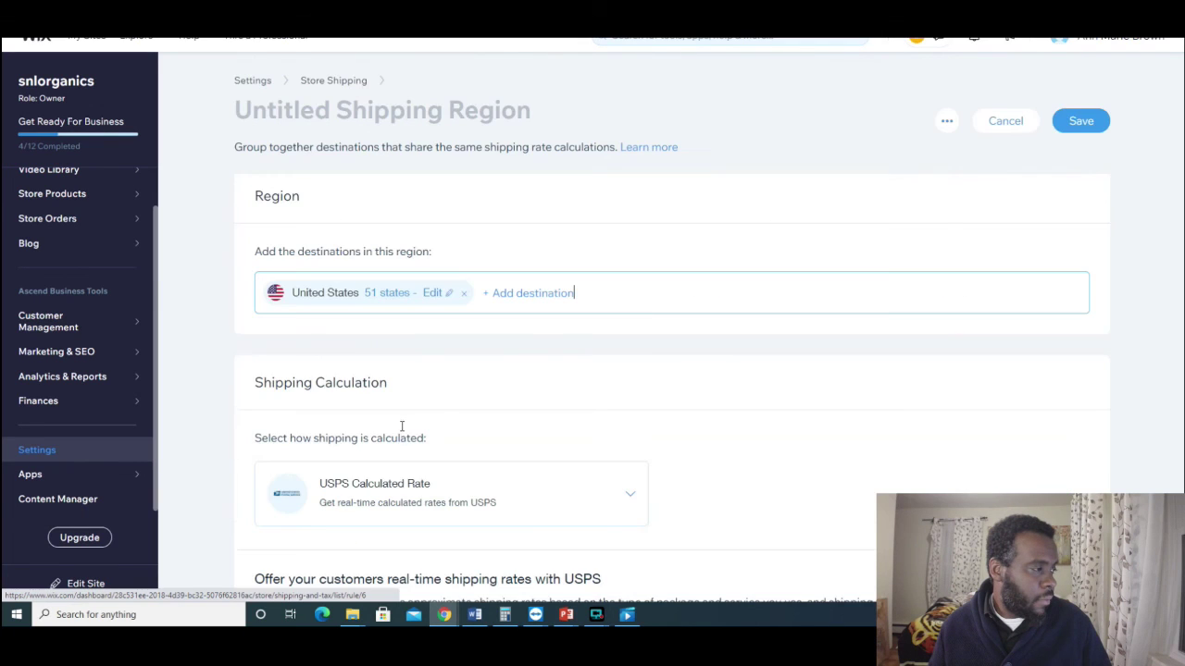
scroll(698, 380, down, 3)
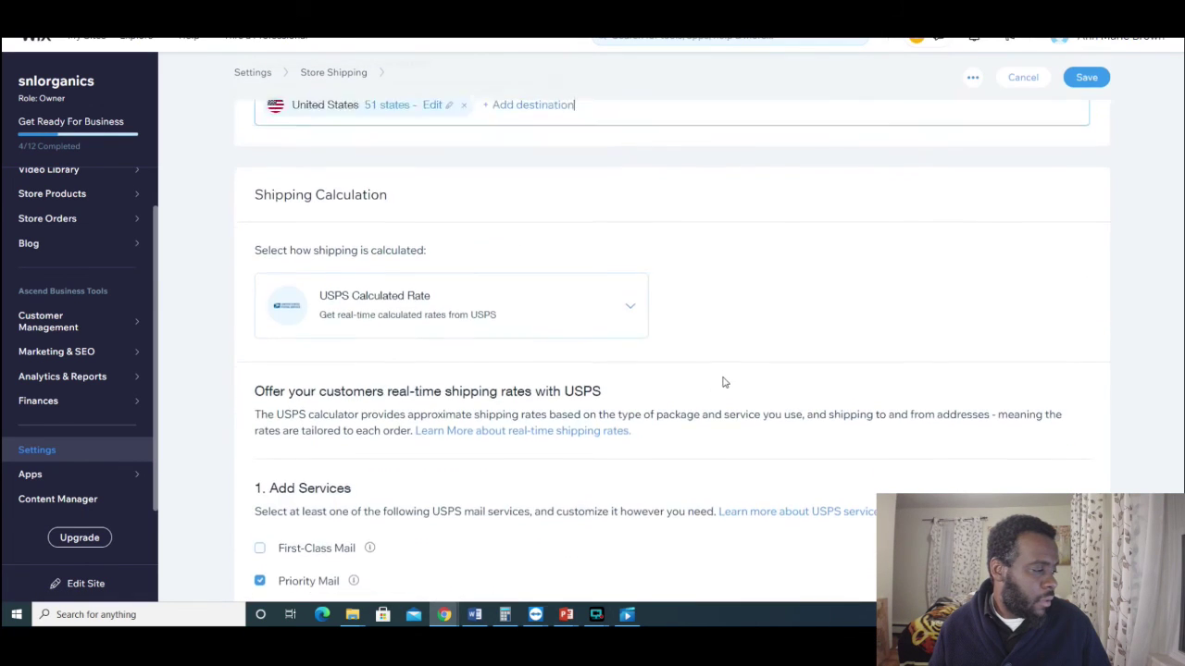
scroll(723, 383, down, 9)
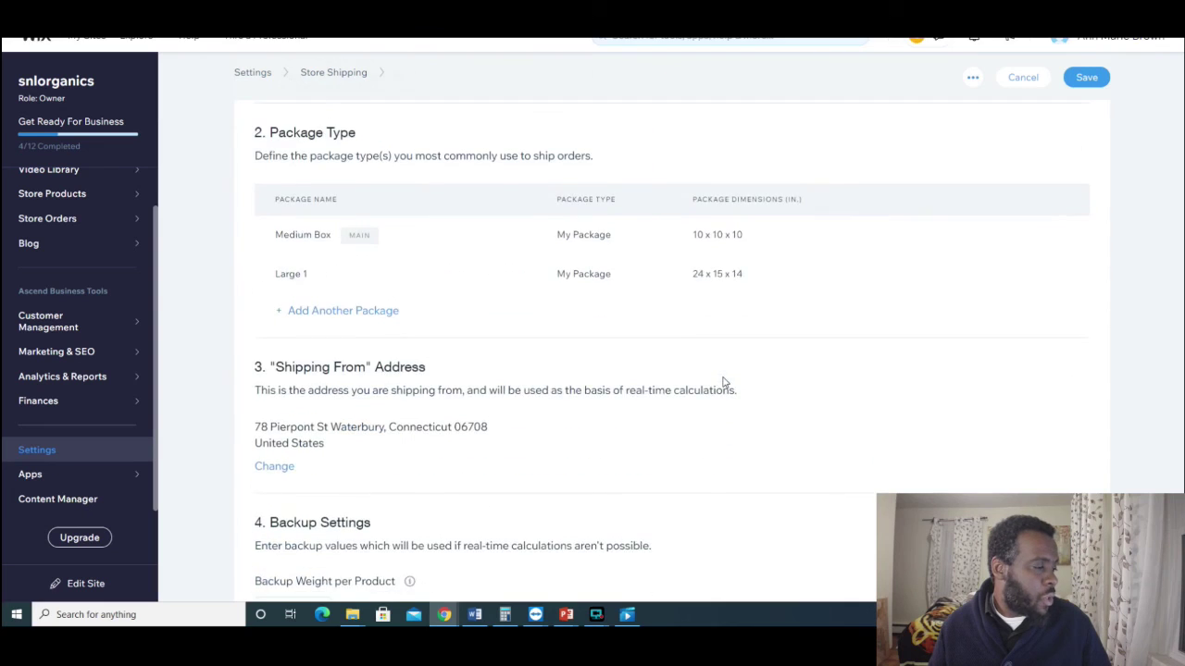
scroll(723, 382, down, 2)
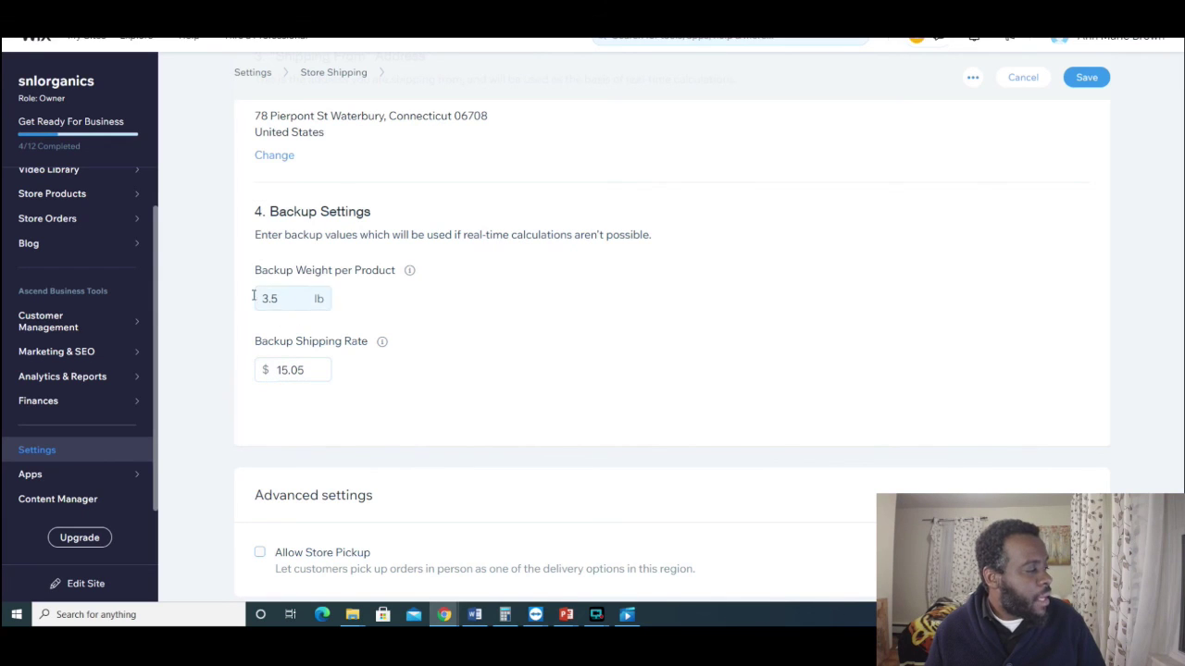
- Change the United States backup weight from 3.5 to 4 lb and save the region
drag(282, 296, 262, 296)
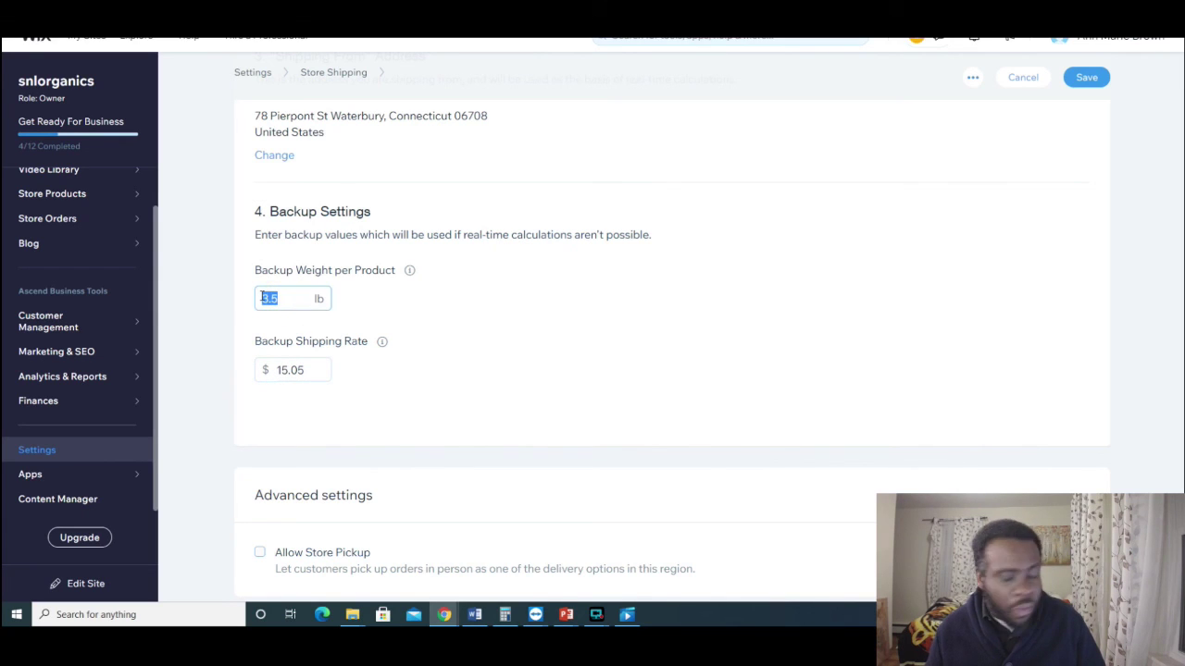
text(4)
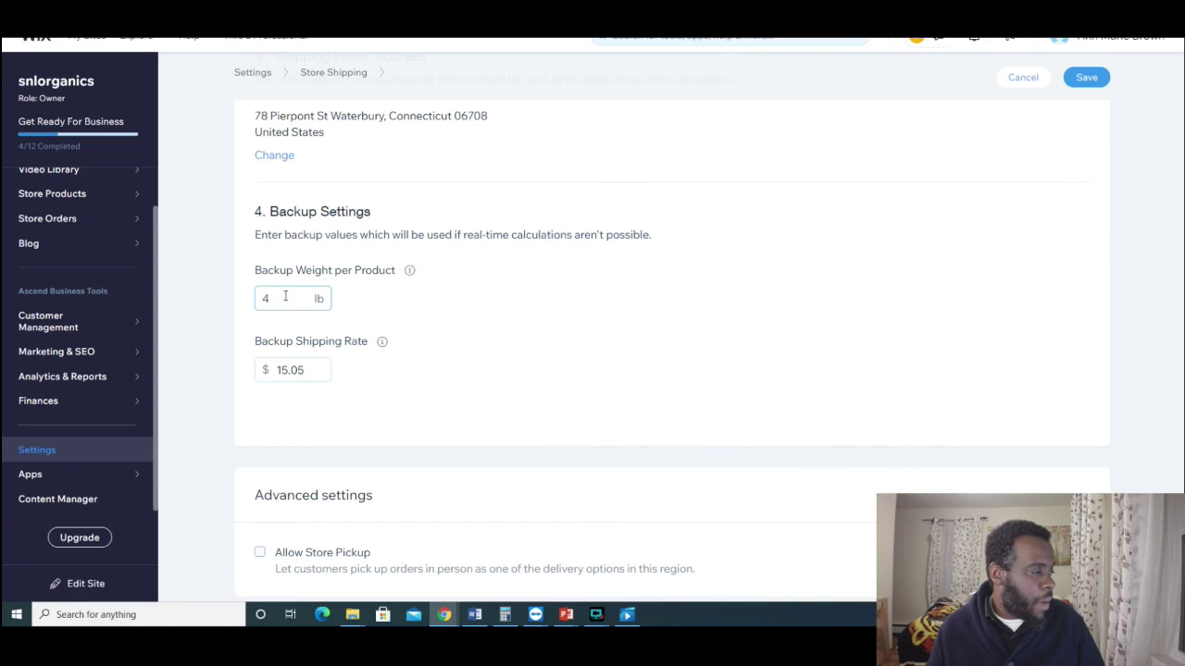
click(1095, 81)
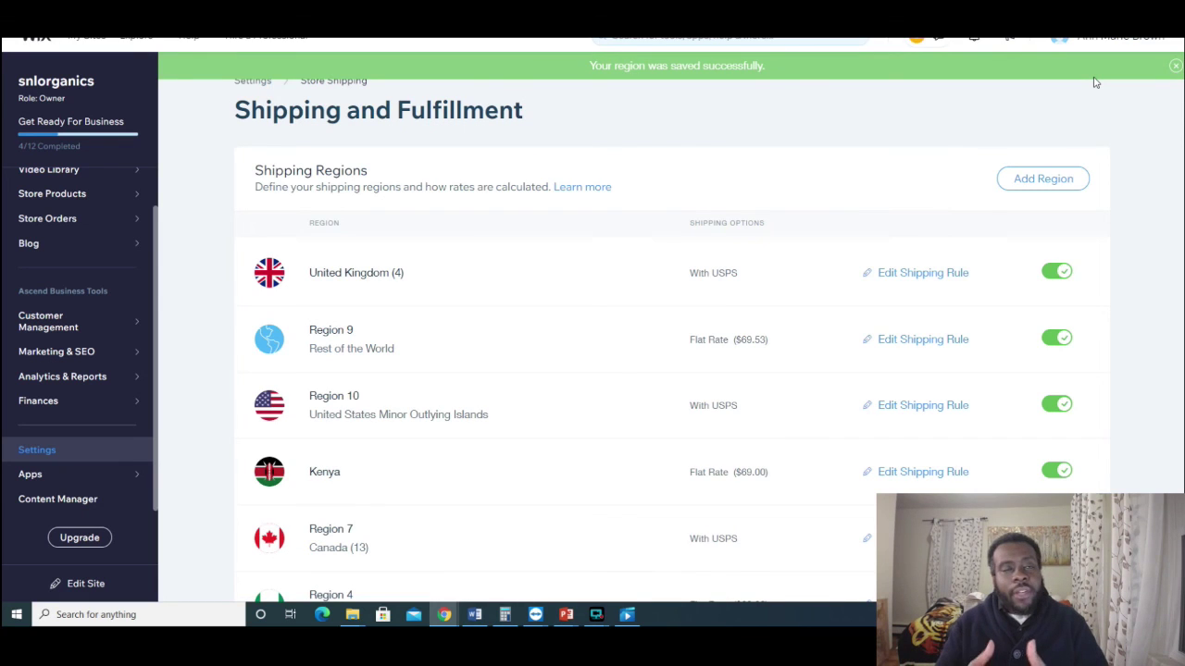